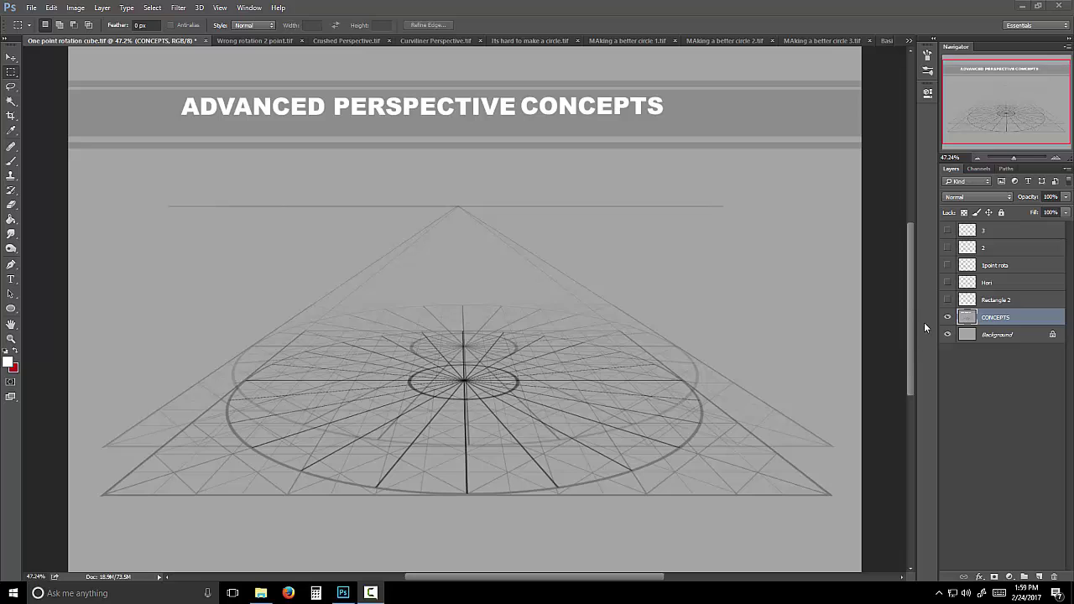
Hide the CONCEPTS title and grid layer, and show the framing rectangle and horizon line
left_click(947, 317)
left_click(947, 300)
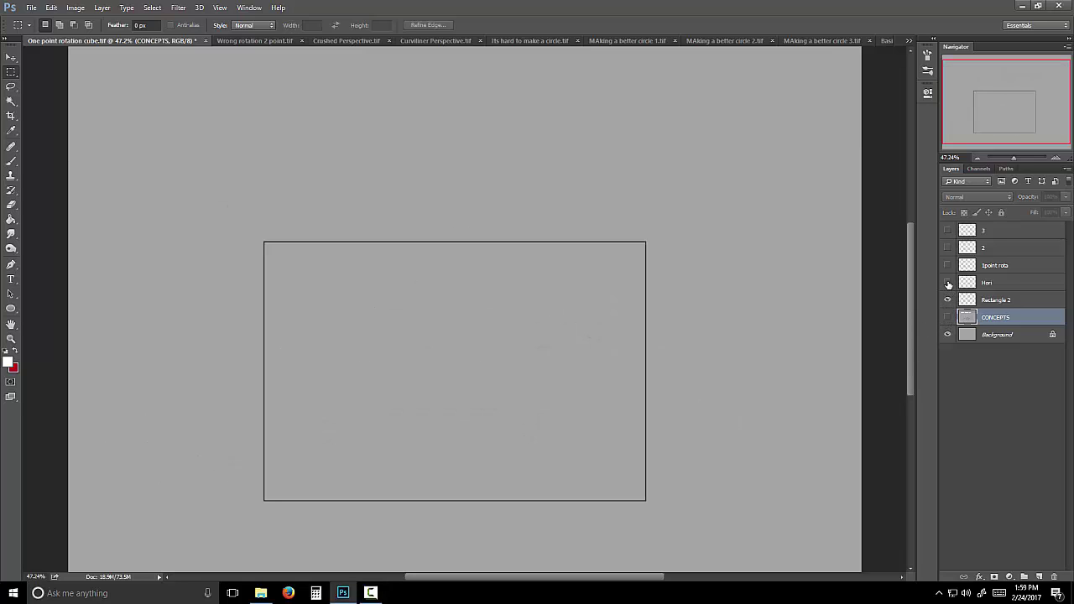
left_click(948, 283)
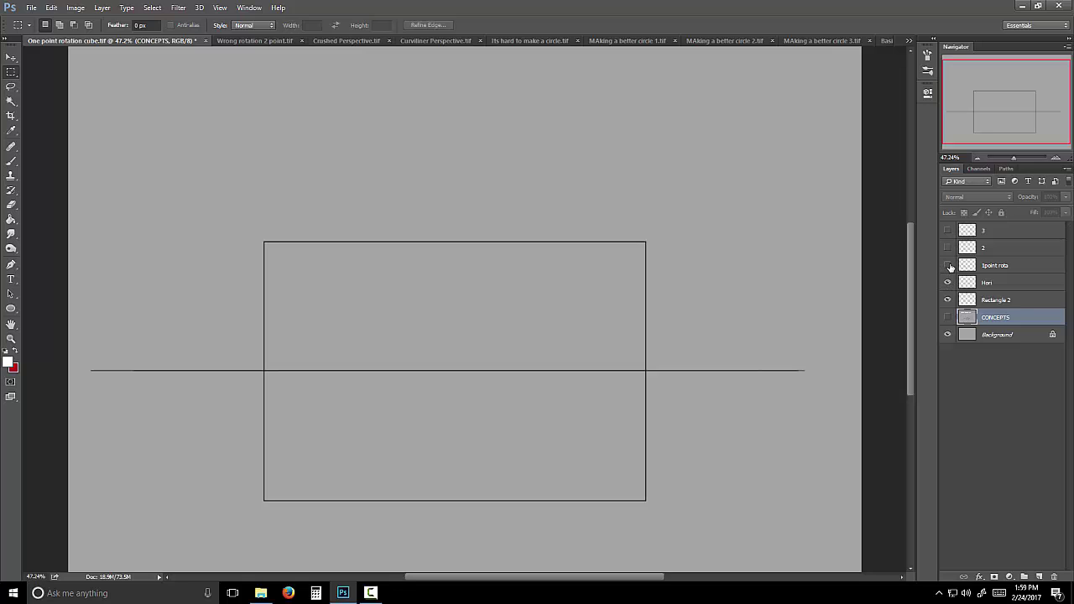
Reveal the grey one-point rotation cube, then the blue and red rotated cubes (layers 2 and 3)
left_click(948, 265)
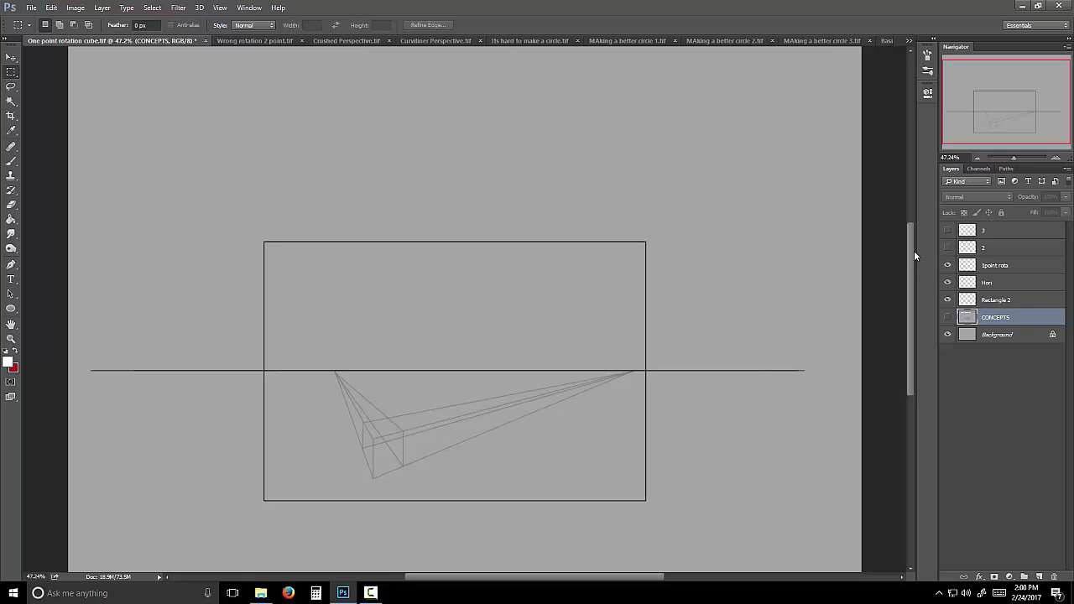
left_click(947, 248)
left_click(947, 229)
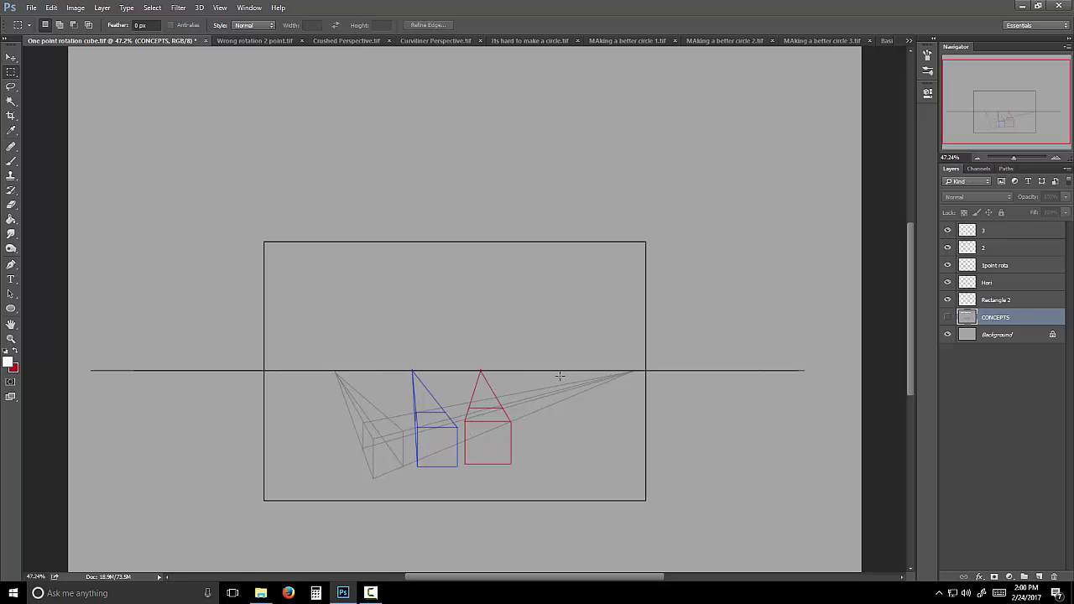
In Wrong rotation 2 point, show the ellipse grid and frame while hiding the cubes
left_click(252, 41)
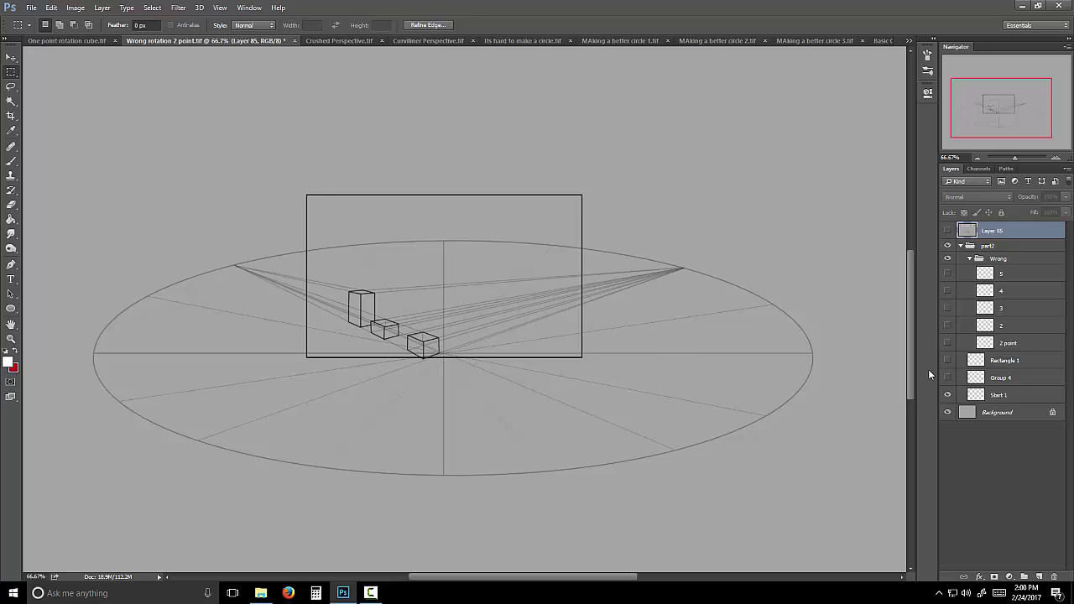
left_click(948, 377)
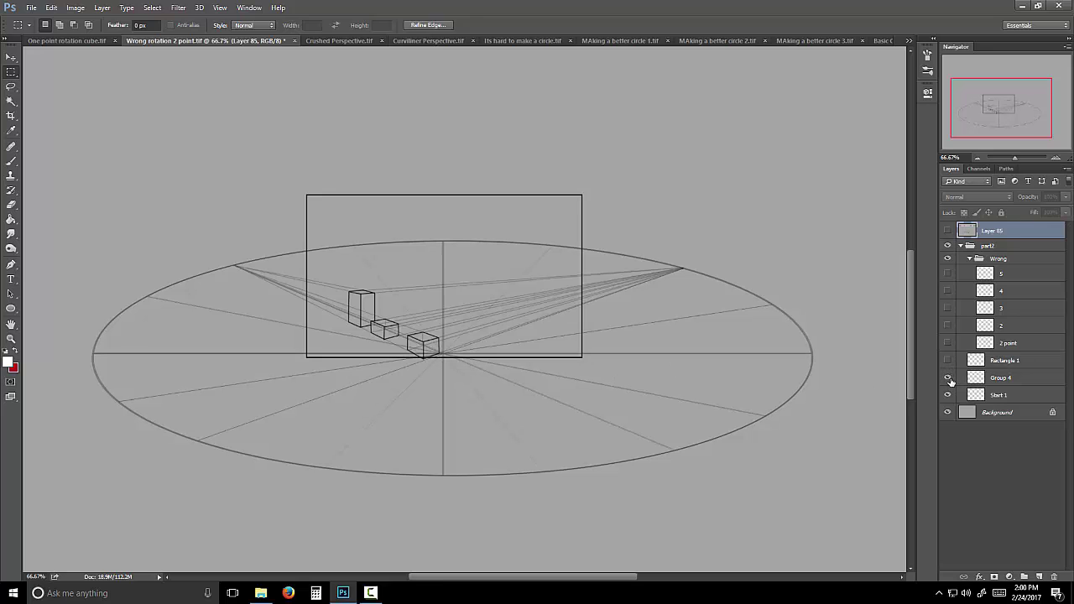
left_click(950, 395)
left_click(948, 360)
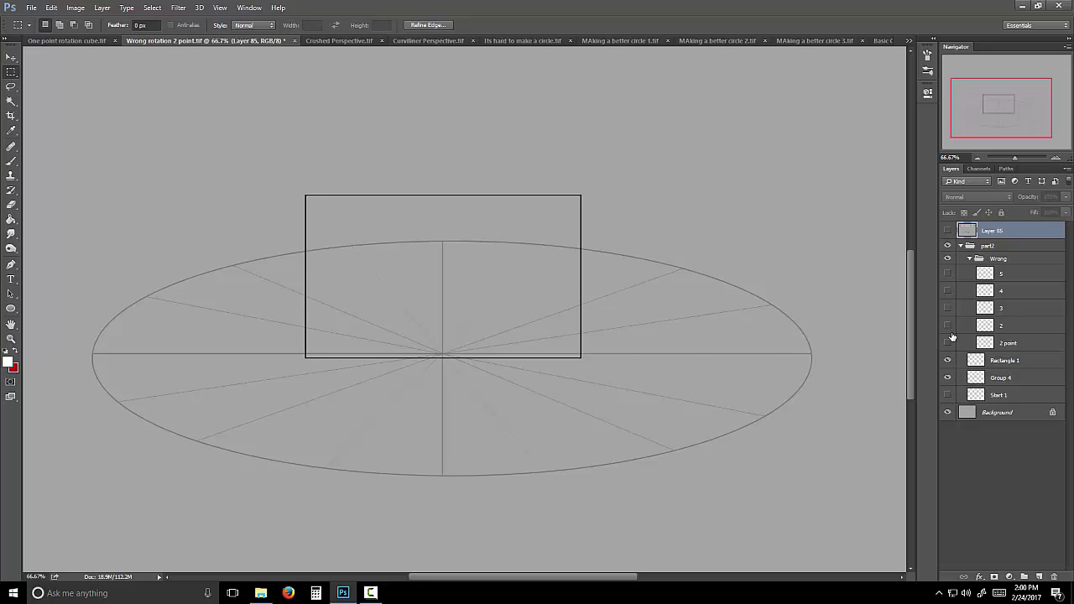
Show layer 2's two-point cube construction, leaving the 2 point box hidden
left_click(947, 344)
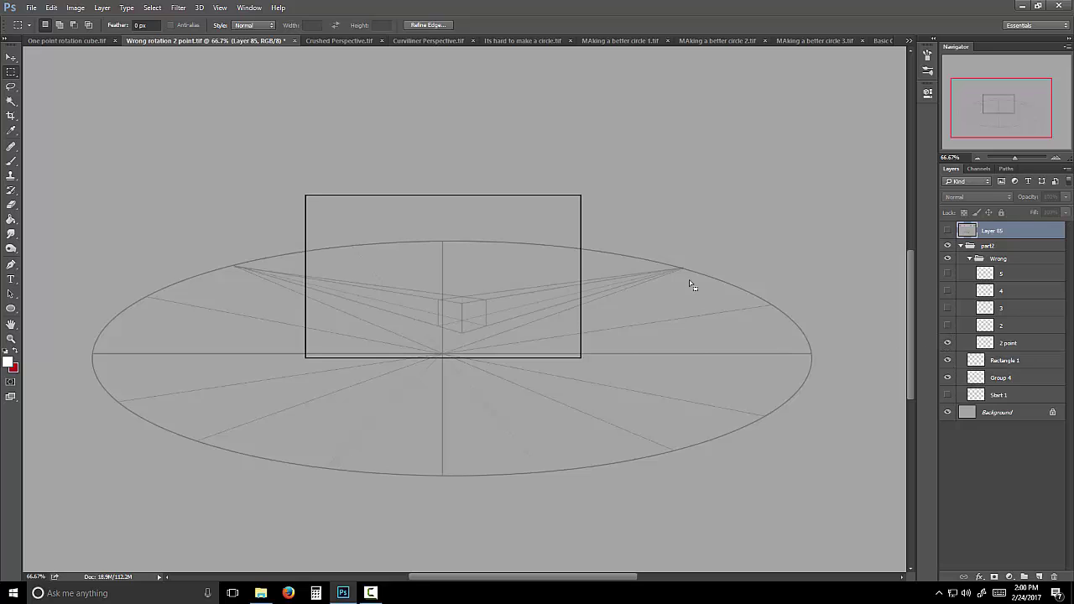
left_click(948, 327)
left_click(948, 344)
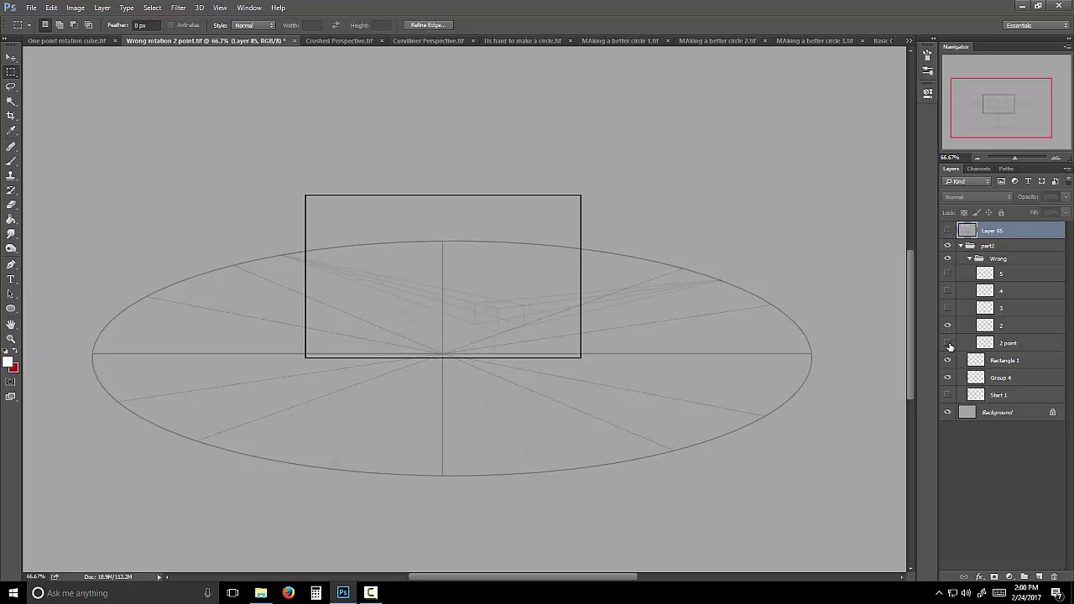
In the Wrong group, reveal stage 3's perspective box and hide the 2 point box
left_click(1002, 260)
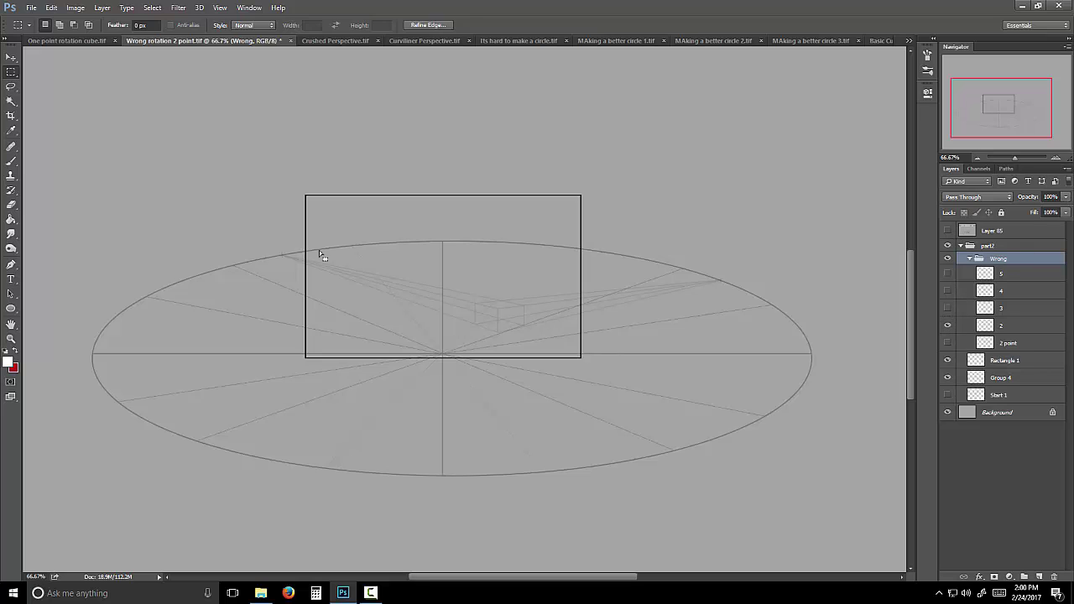
left_click(948, 343)
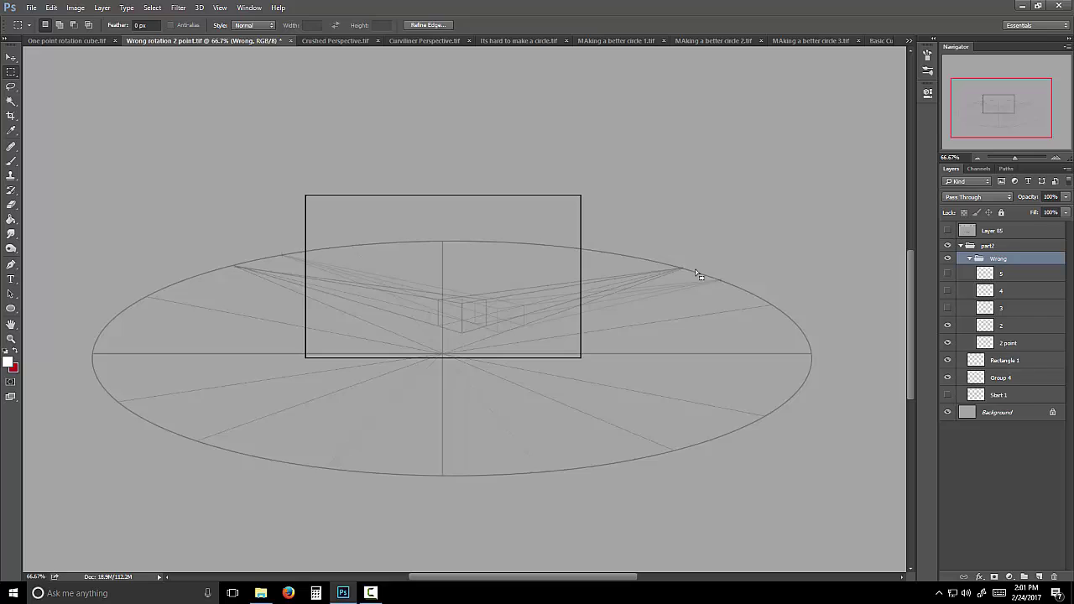
left_click(948, 308)
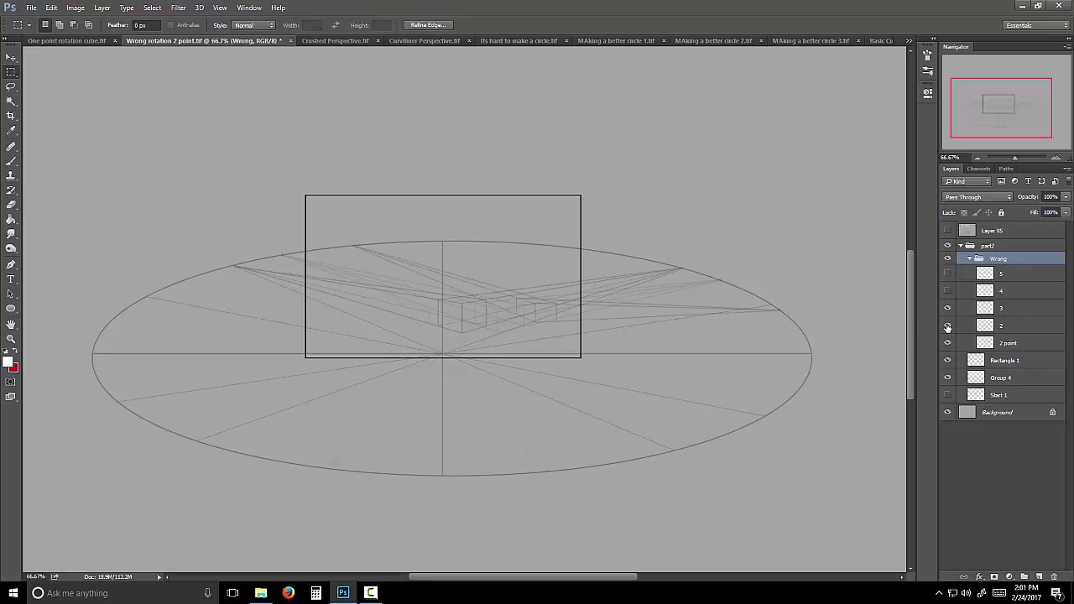
left_click(948, 344)
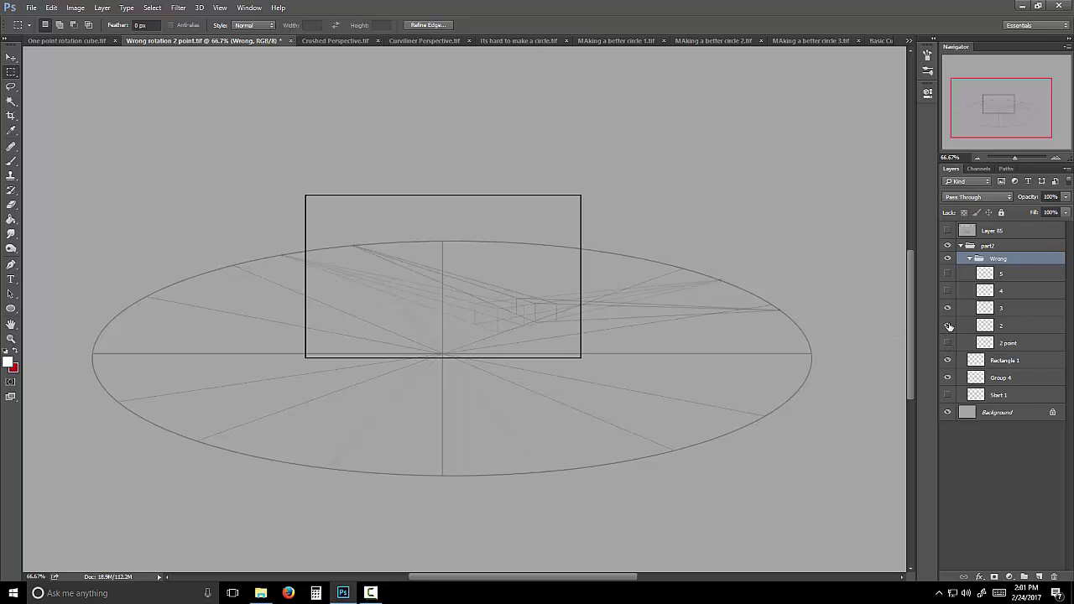
Advance to stages 4 and 5, hiding stages 3 and 4 so only layer 5 remains
left_click(948, 291)
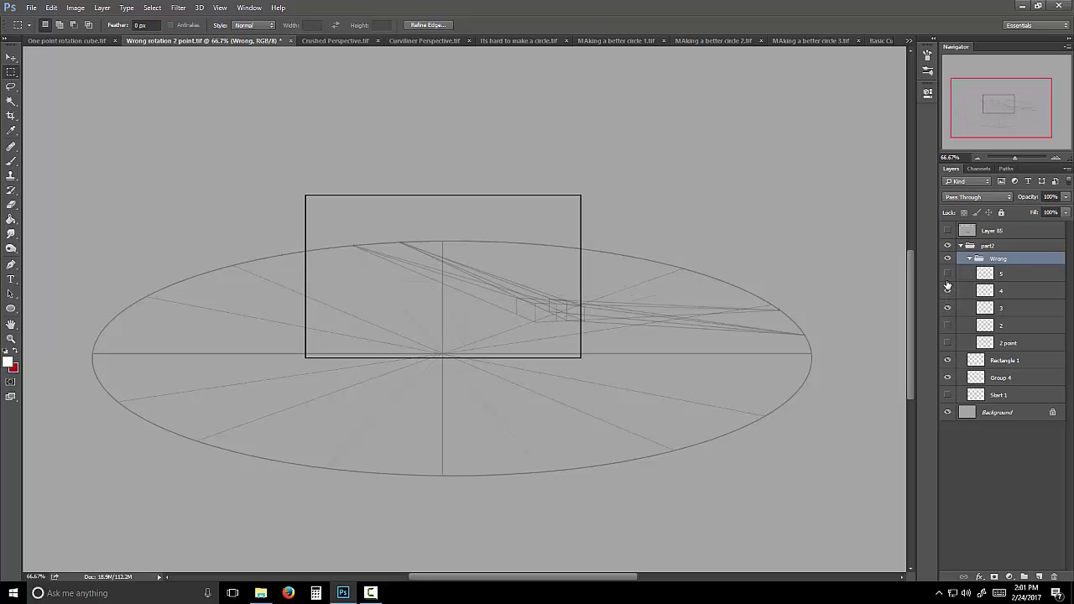
left_click(948, 274)
left_click(948, 311)
left_click(948, 291)
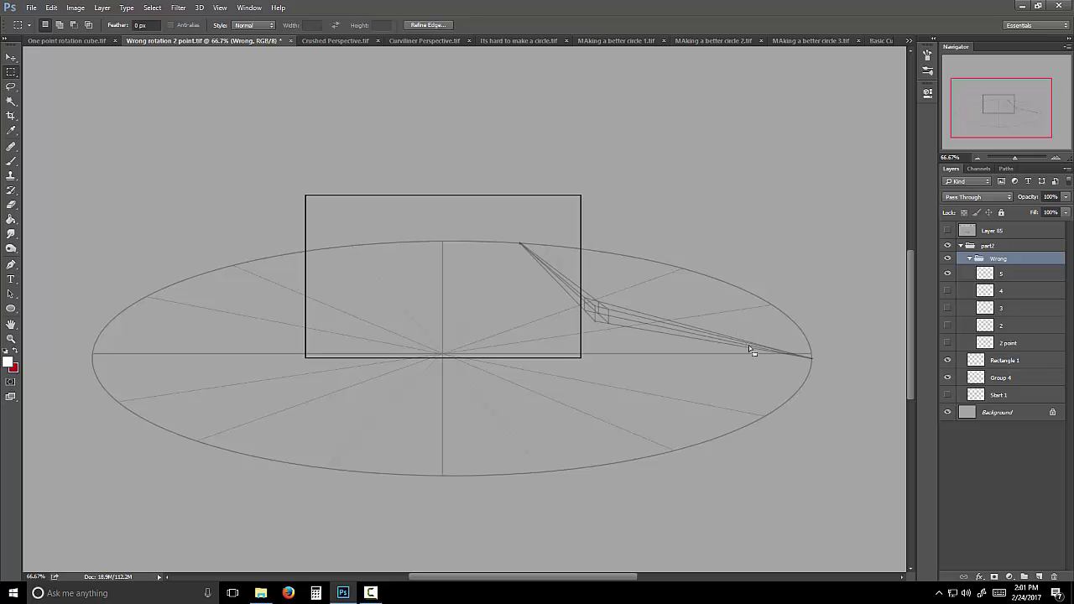
Open the Crushed Perspective document and zoom the view to 50% in the Navigator
left_click(321, 41)
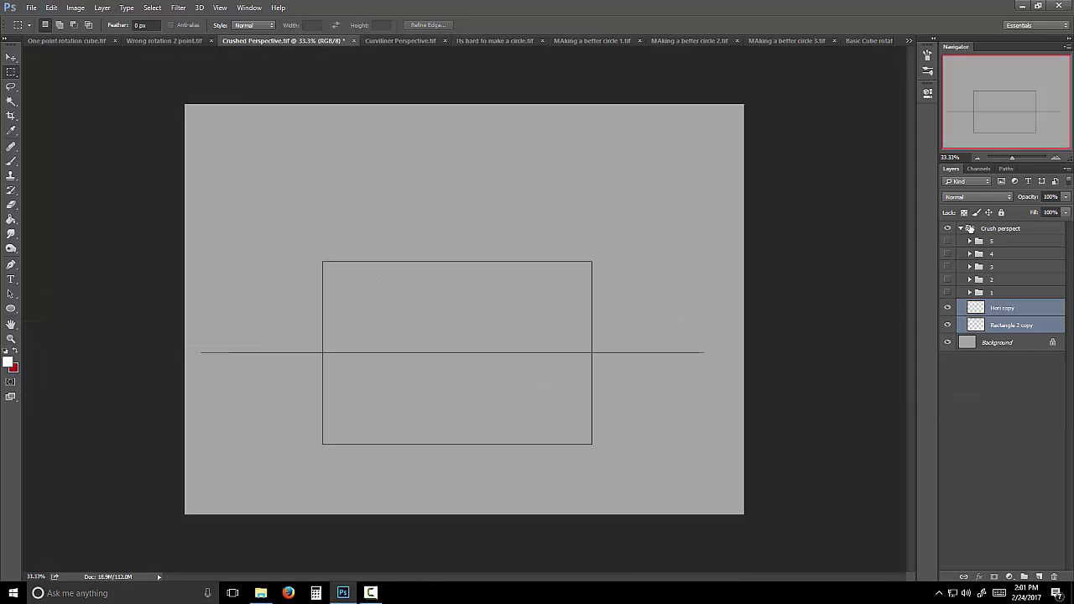
left_click(1055, 157)
left_click_drag(1003, 122, 992, 112)
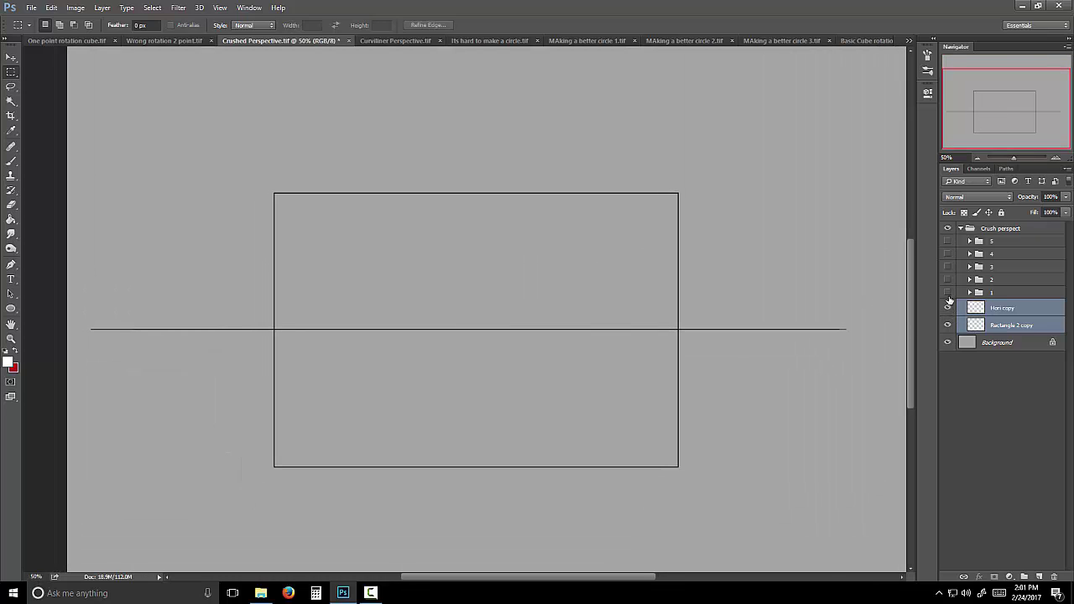
Step through vanishing-point stages 1, 2 and 3, hiding each earlier stage
left_click(947, 293)
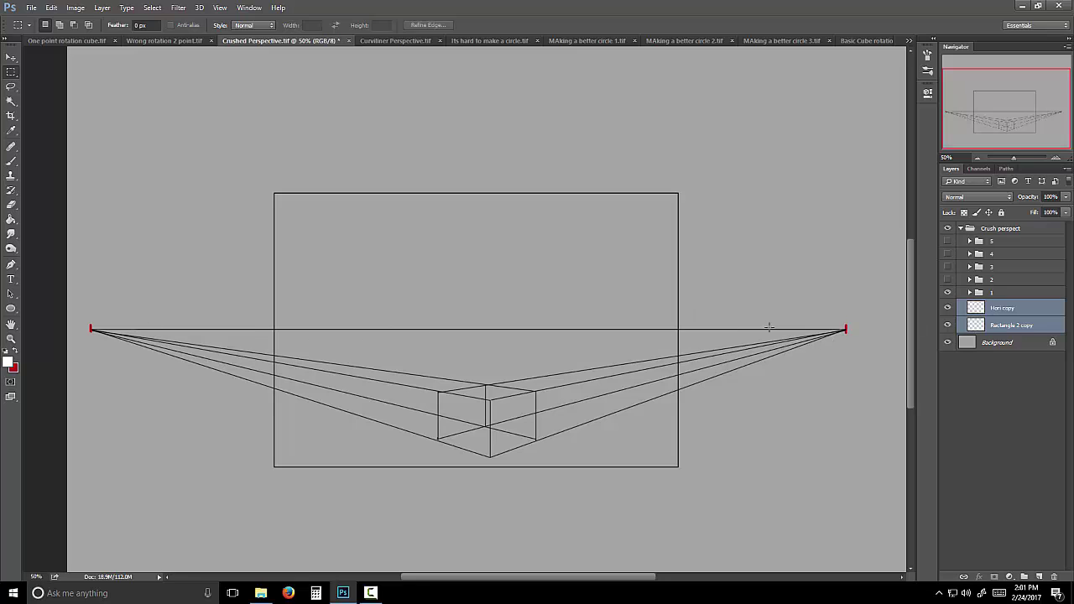
left_click(947, 281)
left_click(946, 293)
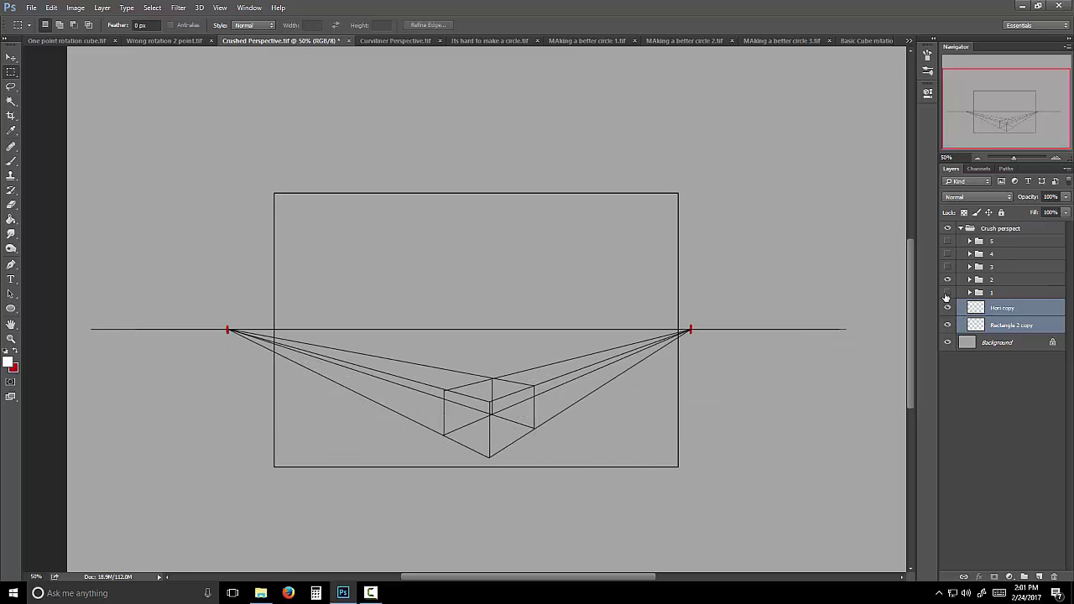
left_click(947, 266)
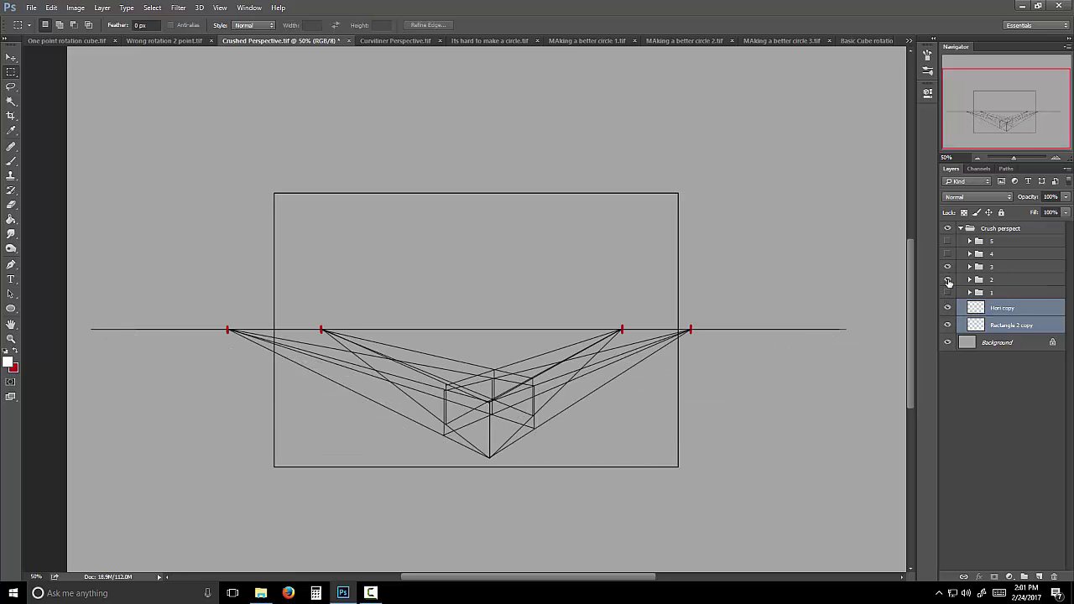
left_click(947, 281)
Show stages 4 and 5 in turn, then hide them to leave only frame and horizon
left_click(947, 254)
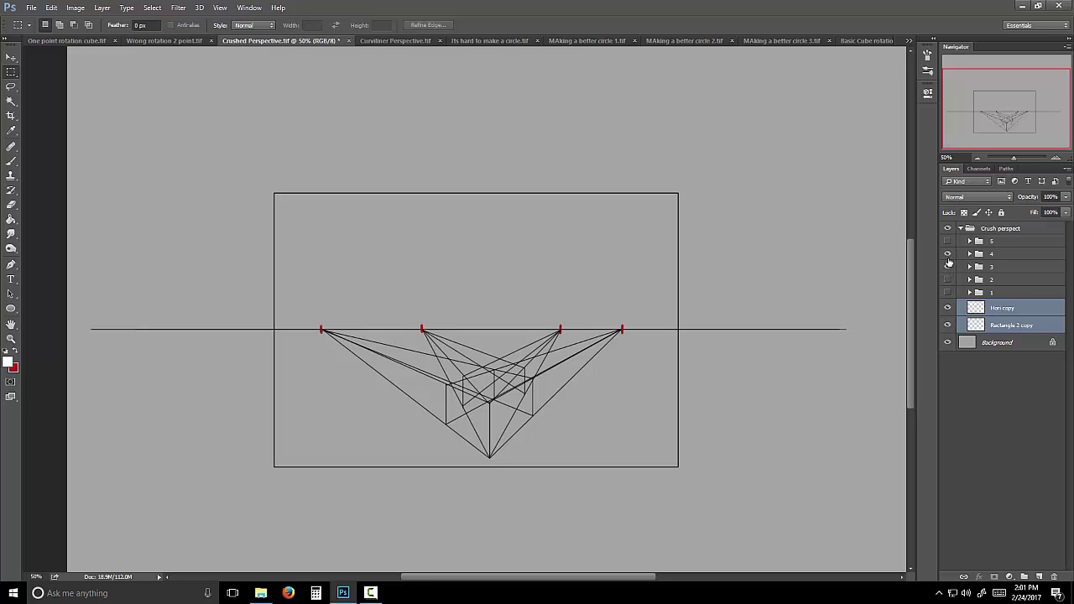
left_click(948, 267)
left_click(948, 241)
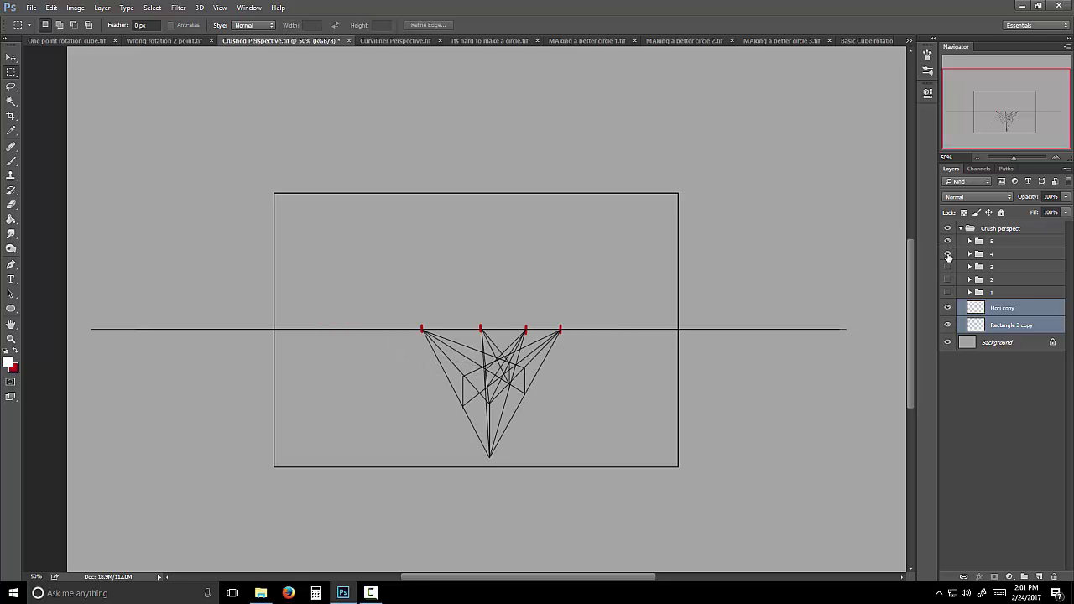
left_click(947, 254)
left_click(948, 240)
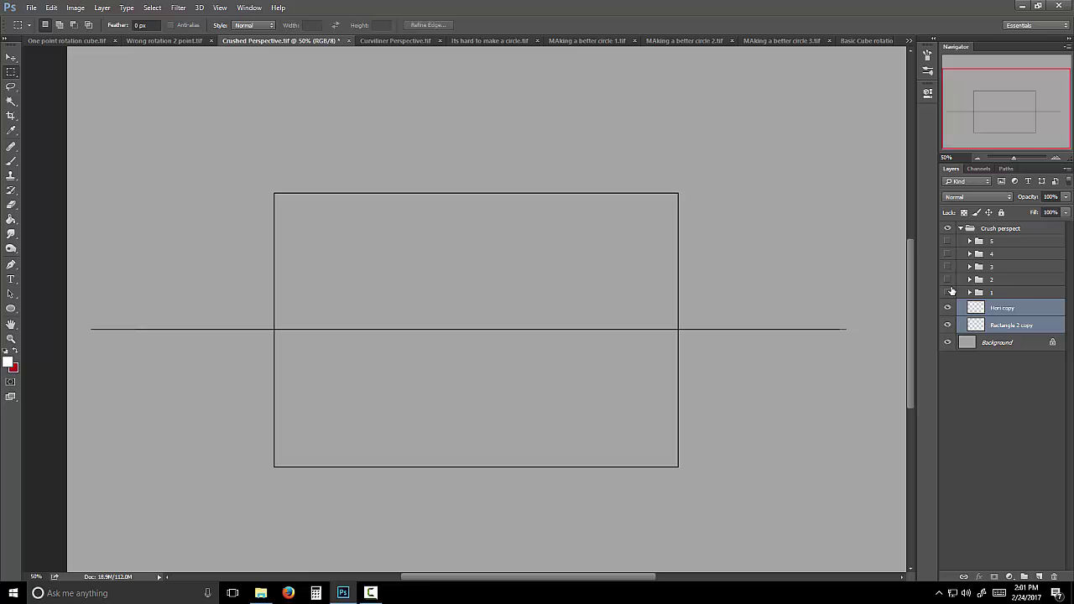
Step from crushed-perspective group 1 to group 3, hiding each previous group
left_click(947, 292)
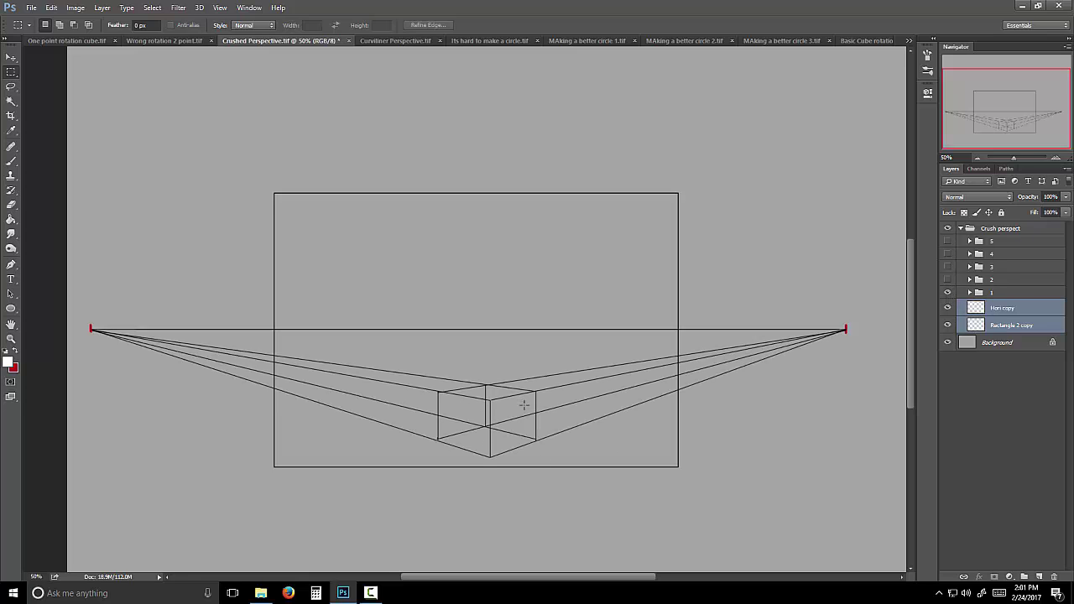
left_click(948, 280)
left_click(949, 291)
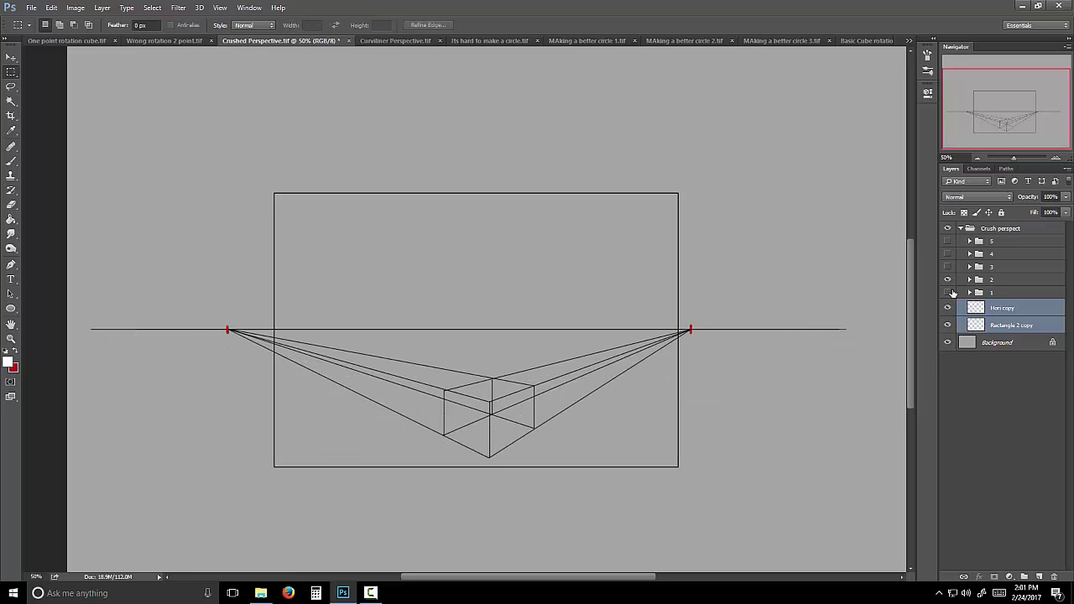
left_click(948, 266)
left_click(948, 280)
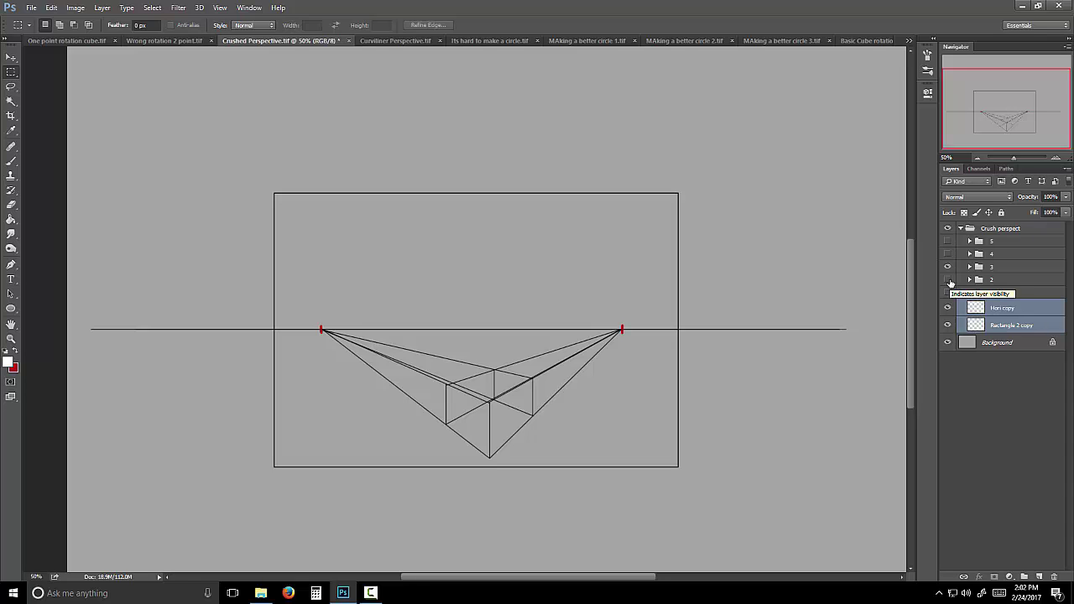
Advance to groups 4 and 5's close vanishing points, then open Curvilinear Perspective.tif
left_click(948, 254)
left_click(949, 267)
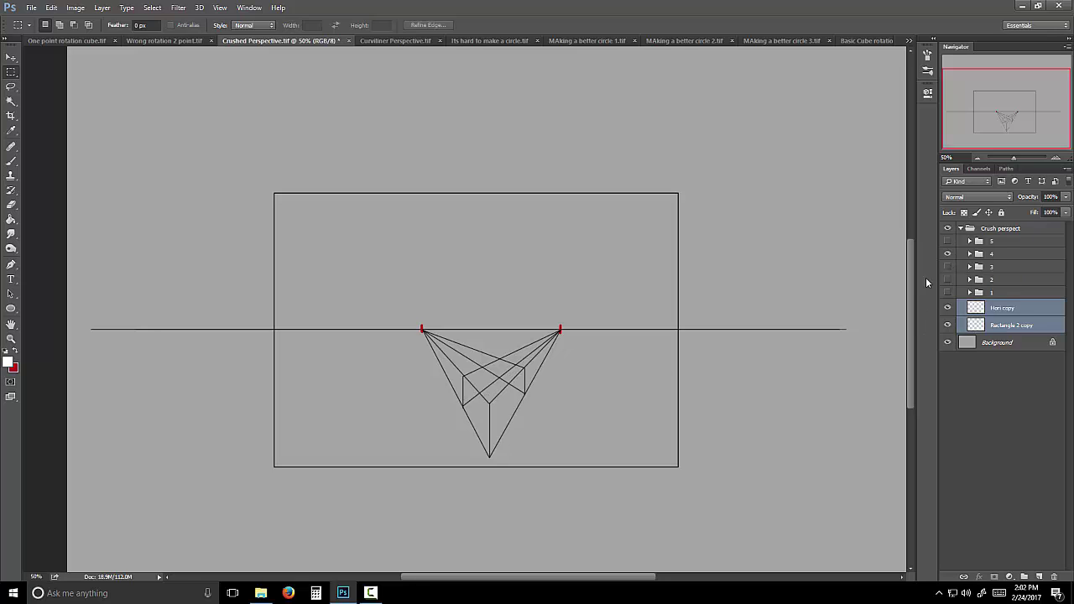
left_click(948, 241)
left_click(948, 253)
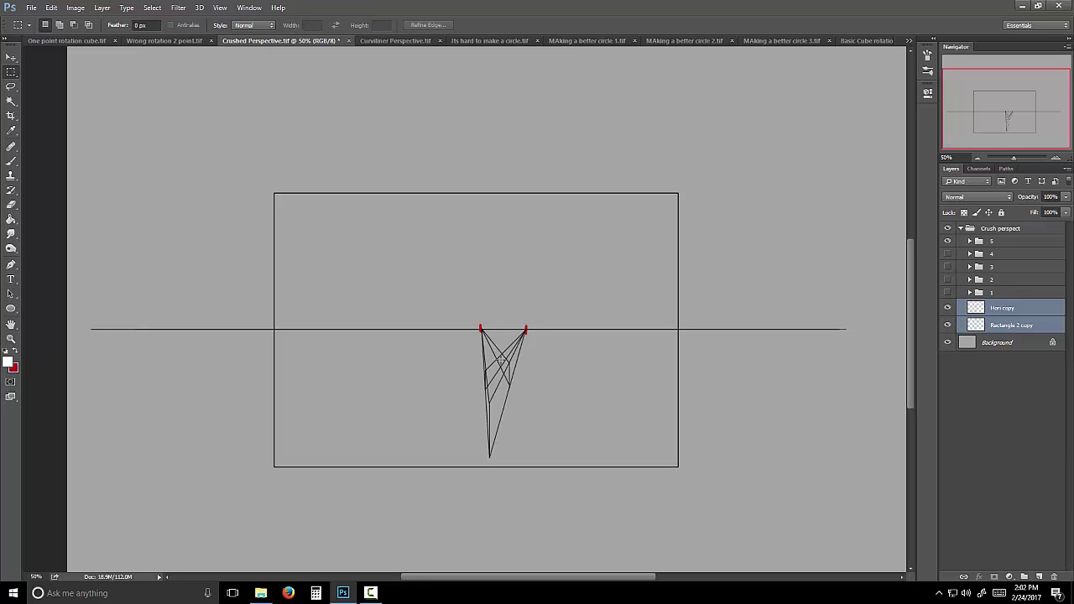
left_click(402, 40)
Show the horizontal and vertical lines, red vanishing points and Group 6's perspective grid, zoomed in
left_click(948, 400)
left_click(947, 382)
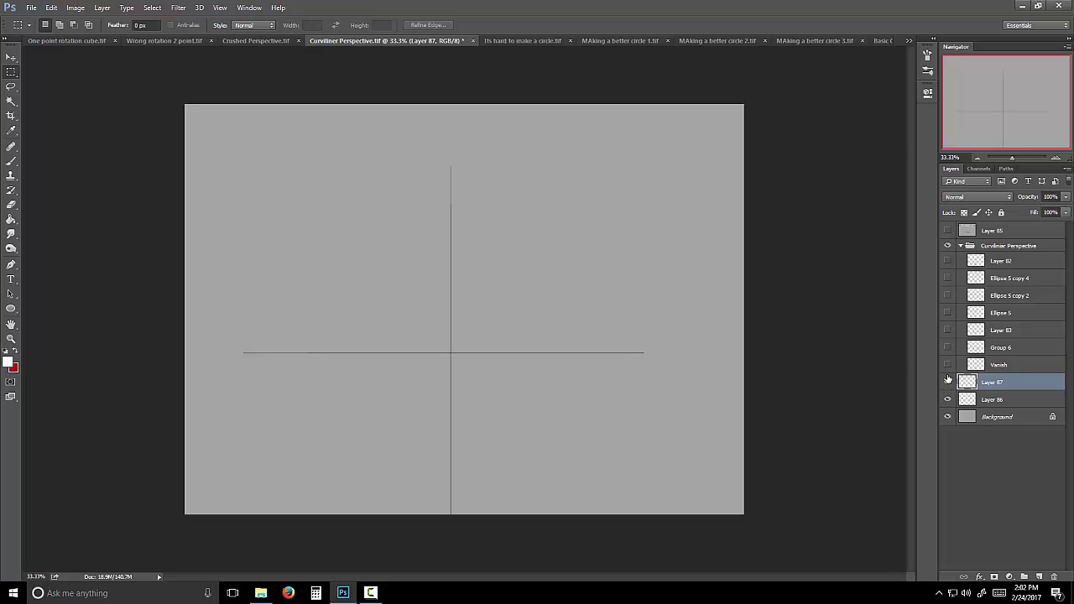
left_click(947, 370)
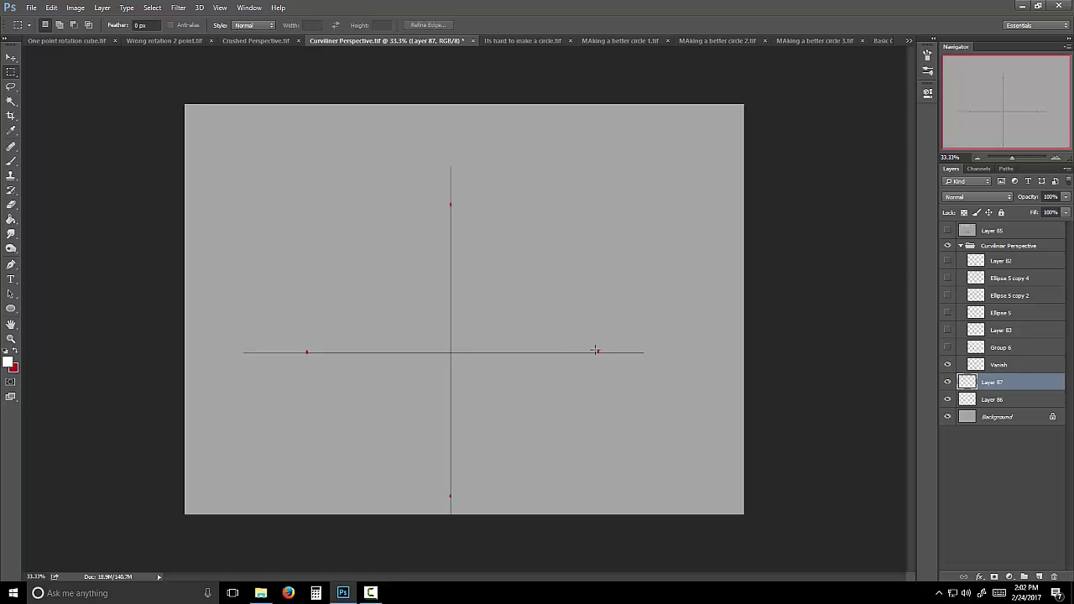
left_click(947, 347)
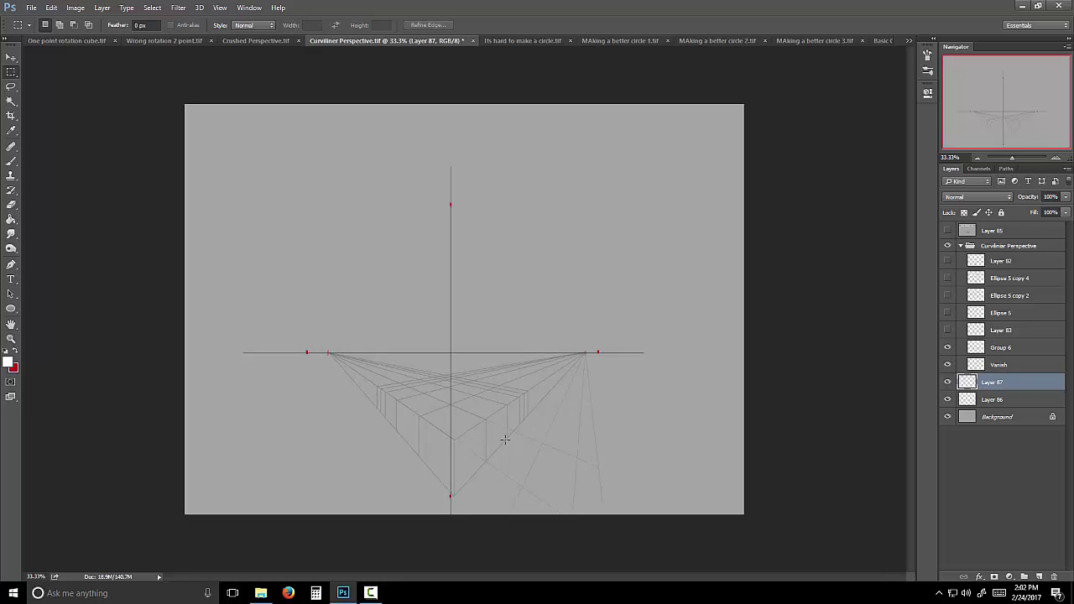
left_click(1054, 157)
left_click_drag(1013, 108, 1009, 102)
Swap the perspective grid for Layer 83's cube, then replace it with Ellipse 5's large circle
left_click(947, 330)
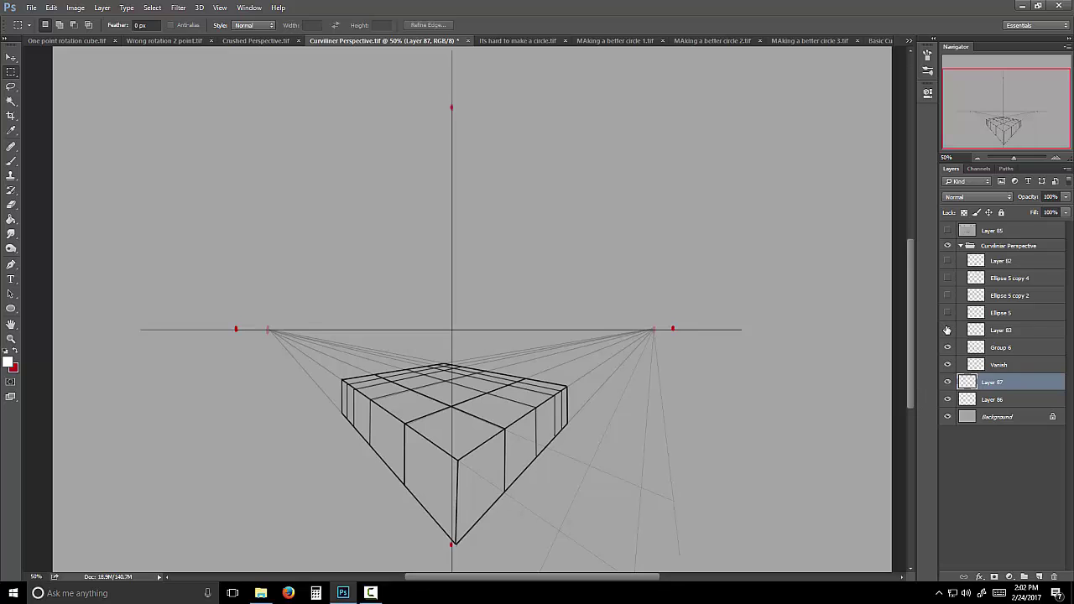
left_click(947, 348)
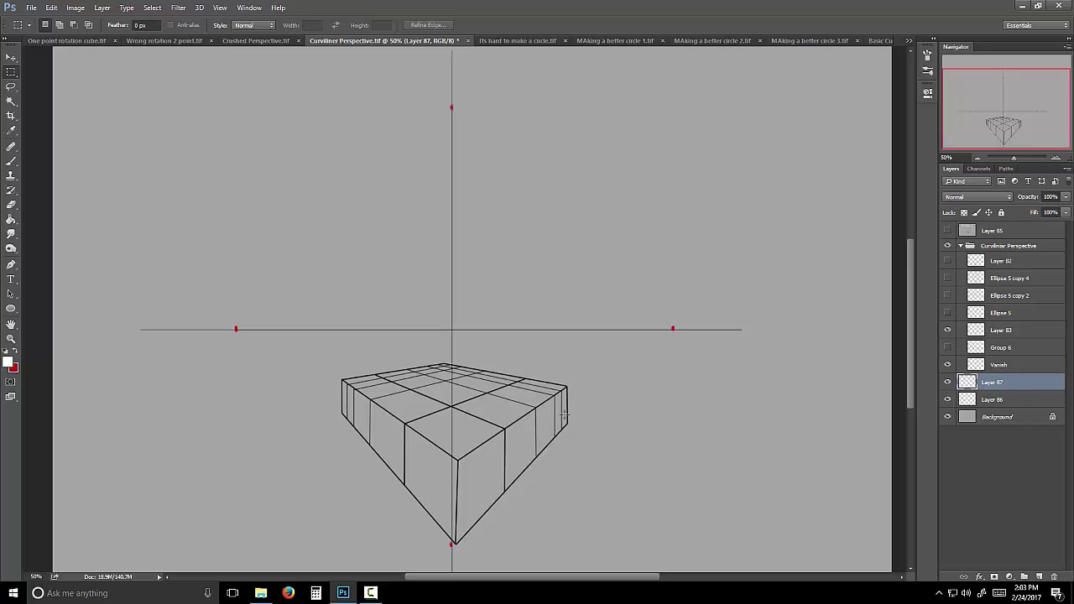
left_click(947, 312)
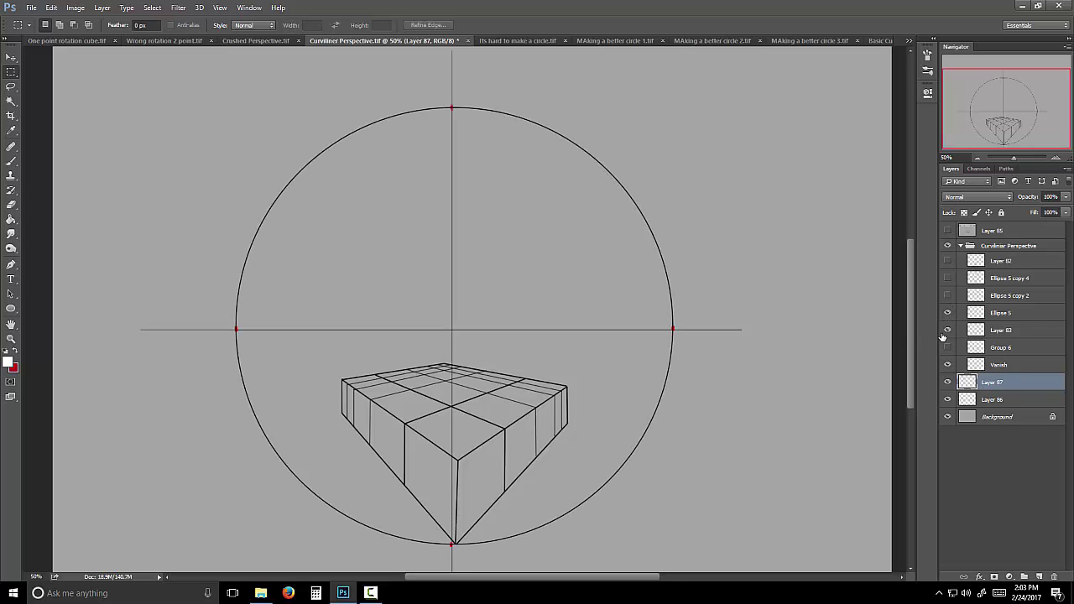
left_click(947, 329)
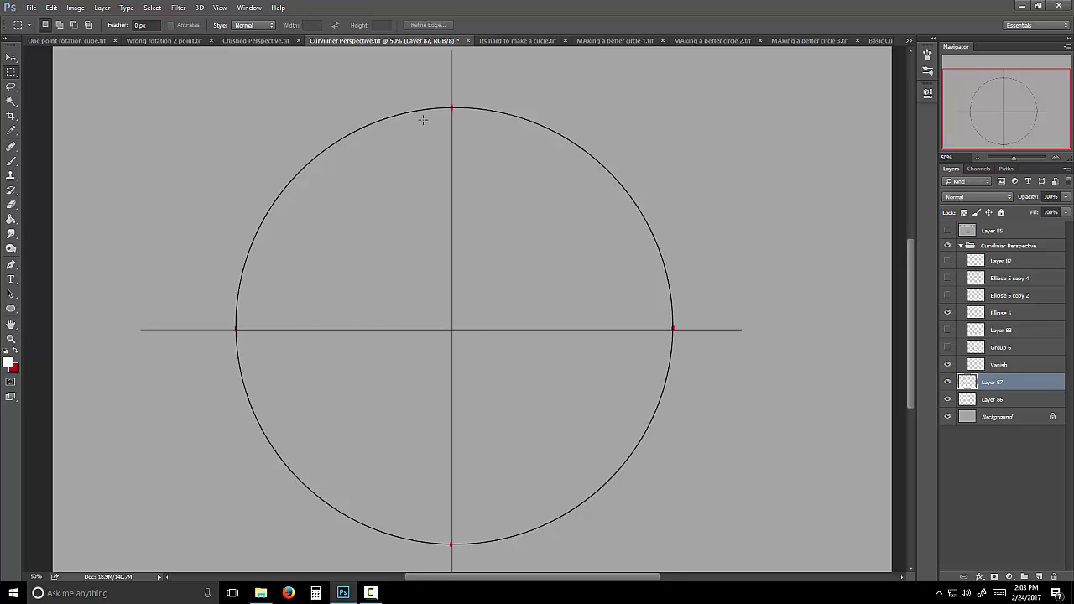
Add the latitude ellipses, meridian curves and the curved box sketch inside the sphere
left_click(948, 296)
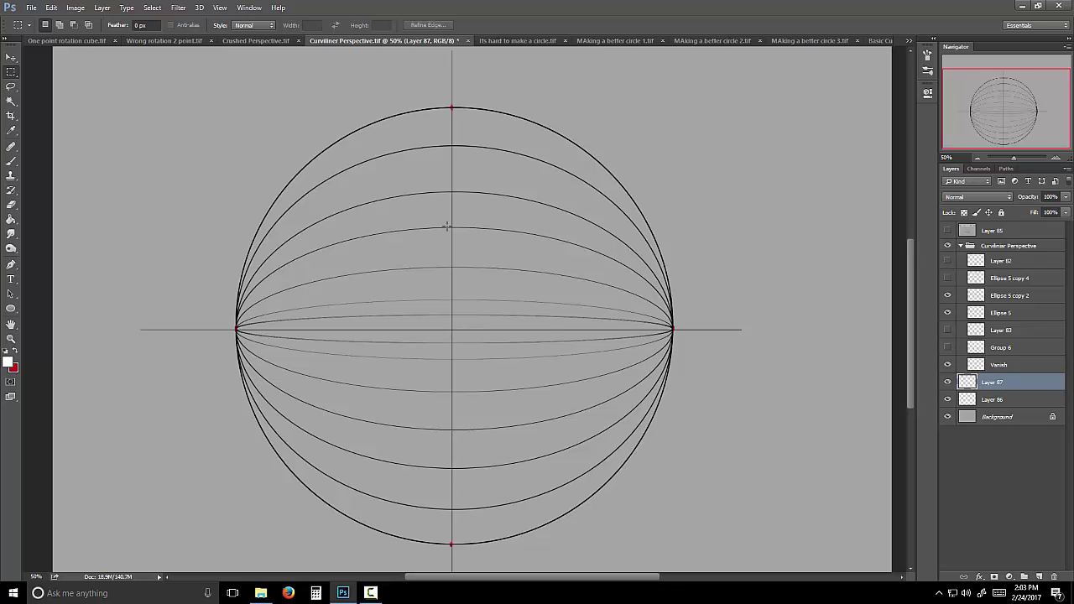
left_click(947, 278)
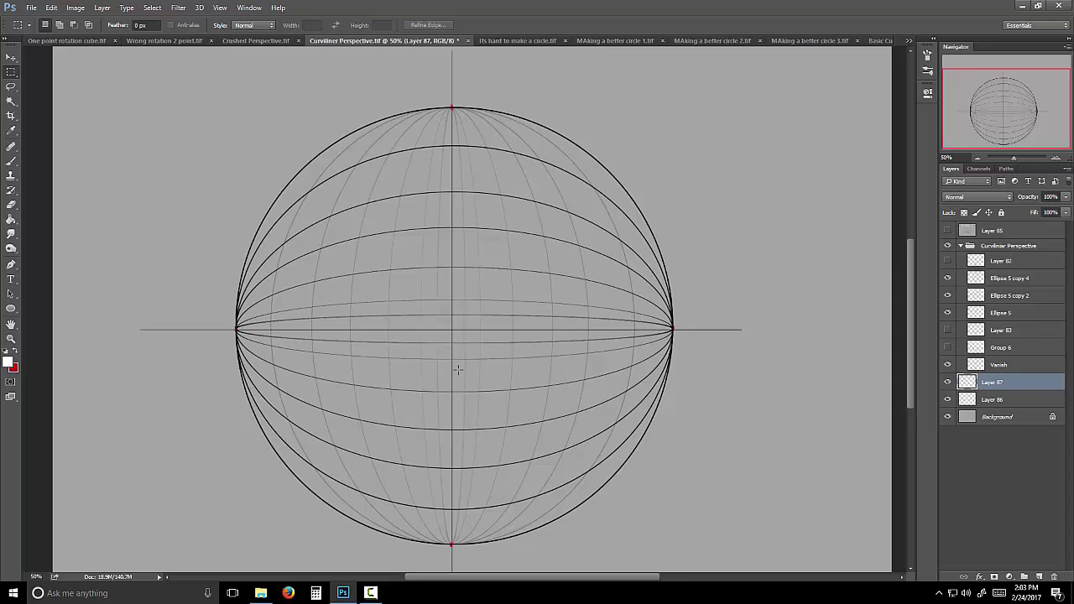
left_click(947, 261)
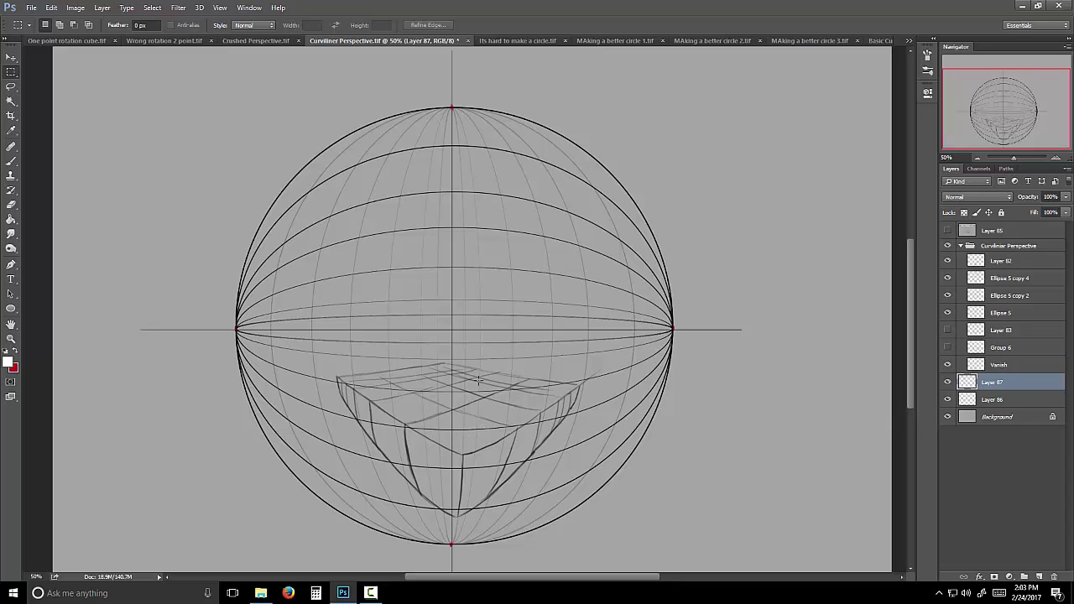
In Its hard to make a circle, show the diagonal square grid and its inscribed circle
left_click(506, 39)
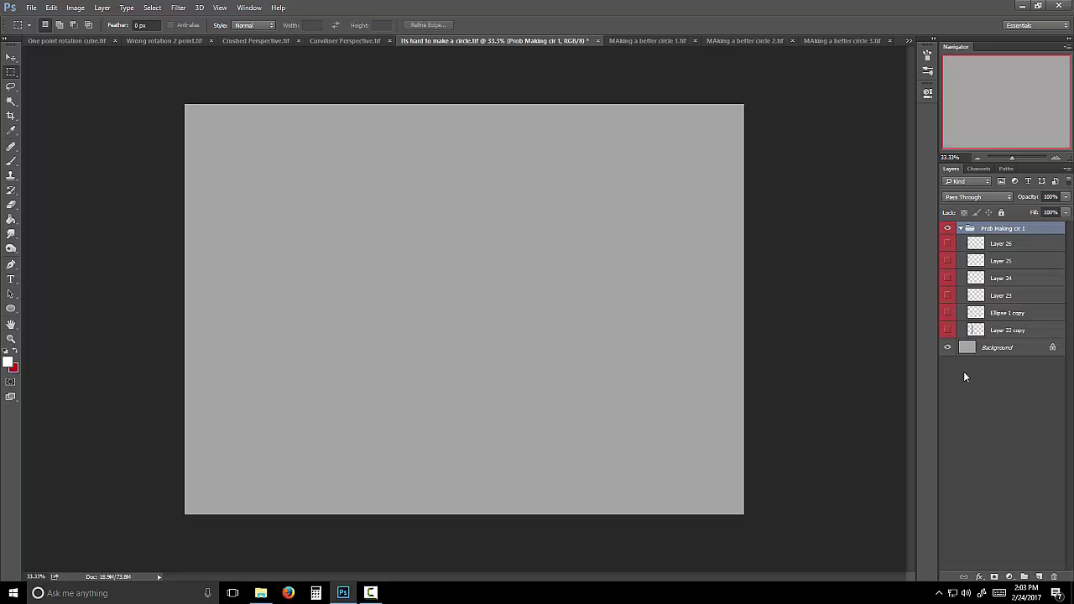
left_click(946, 331)
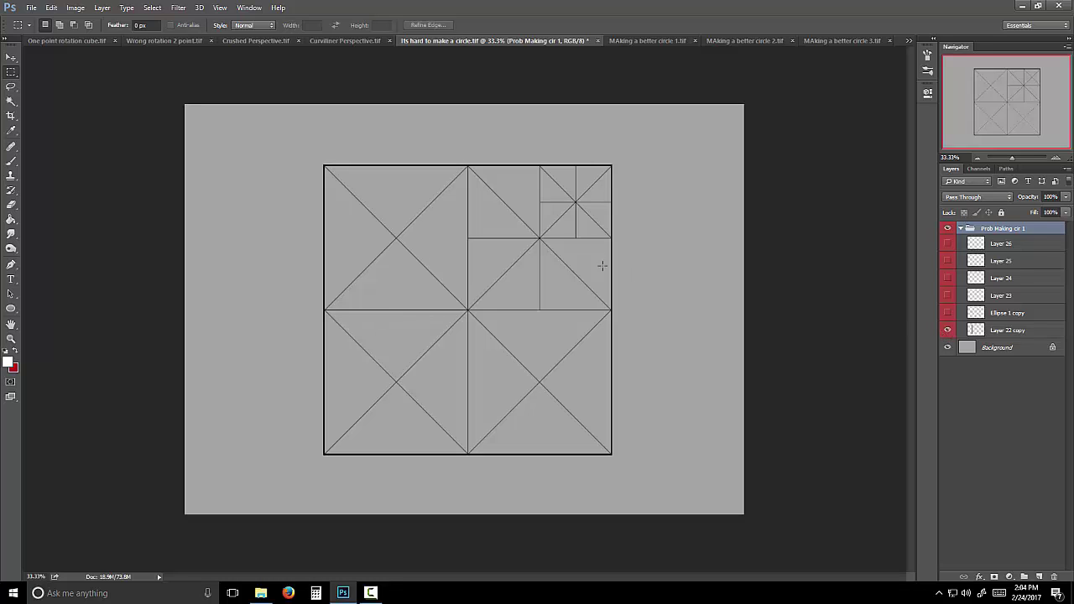
left_click(947, 313)
left_click(948, 313)
left_click(948, 313)
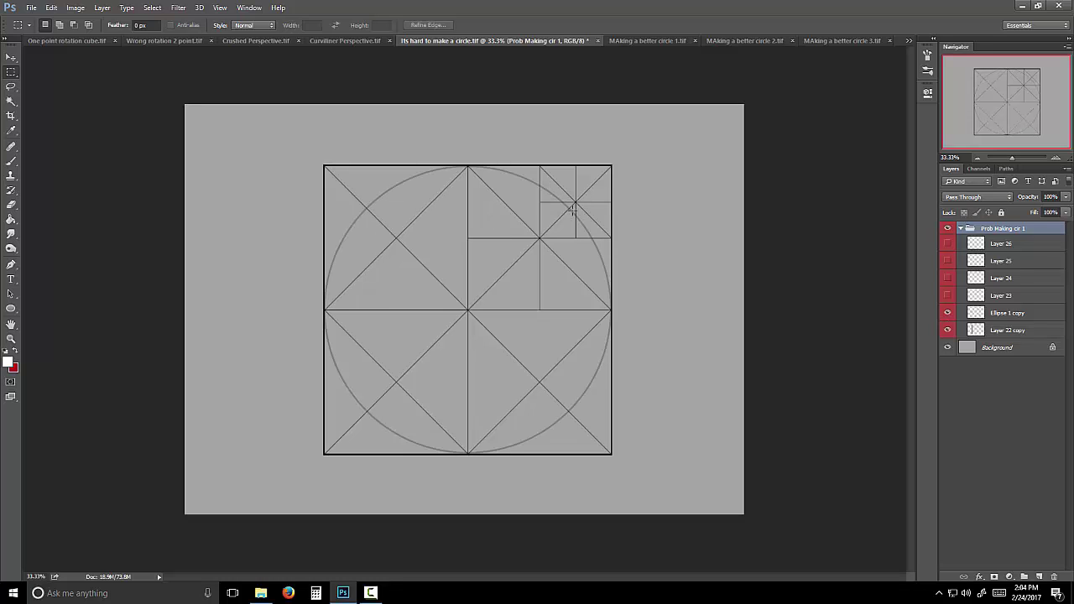
Reveal the four ever-smaller nested squares (Layers 23–26), zoomed in close
left_click(947, 295)
scroll(581, 191, "up", 2)
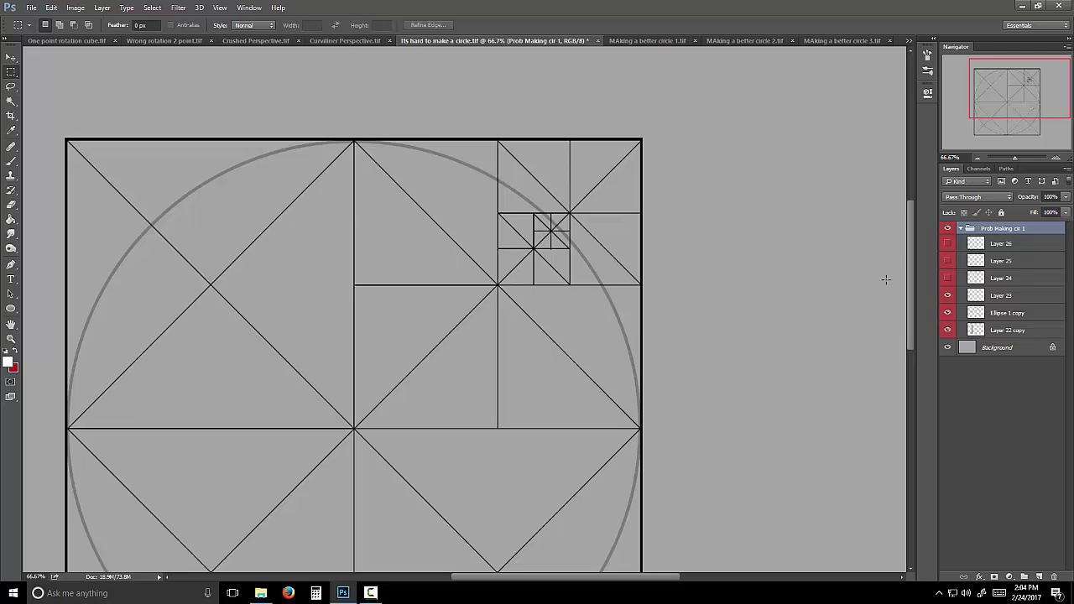
left_click(947, 277)
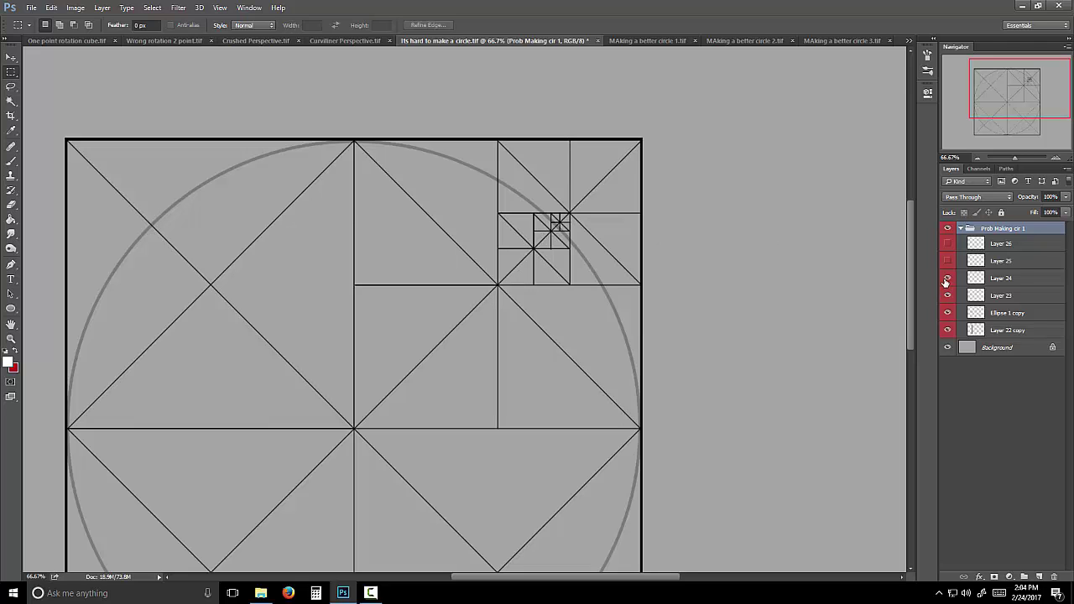
left_click(1056, 157)
left_click(1056, 157)
left_click_drag(1027, 92, 1031, 83)
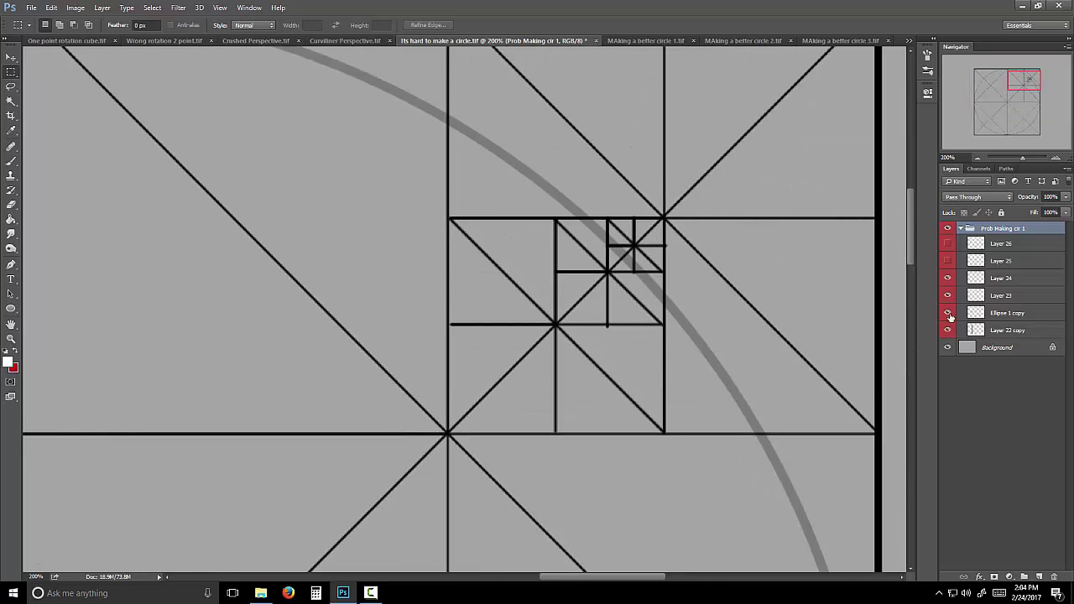
left_click(947, 261)
left_click(947, 244)
Zoom back out through 100% and 66.67% to 50% to see the whole square
left_click(977, 159)
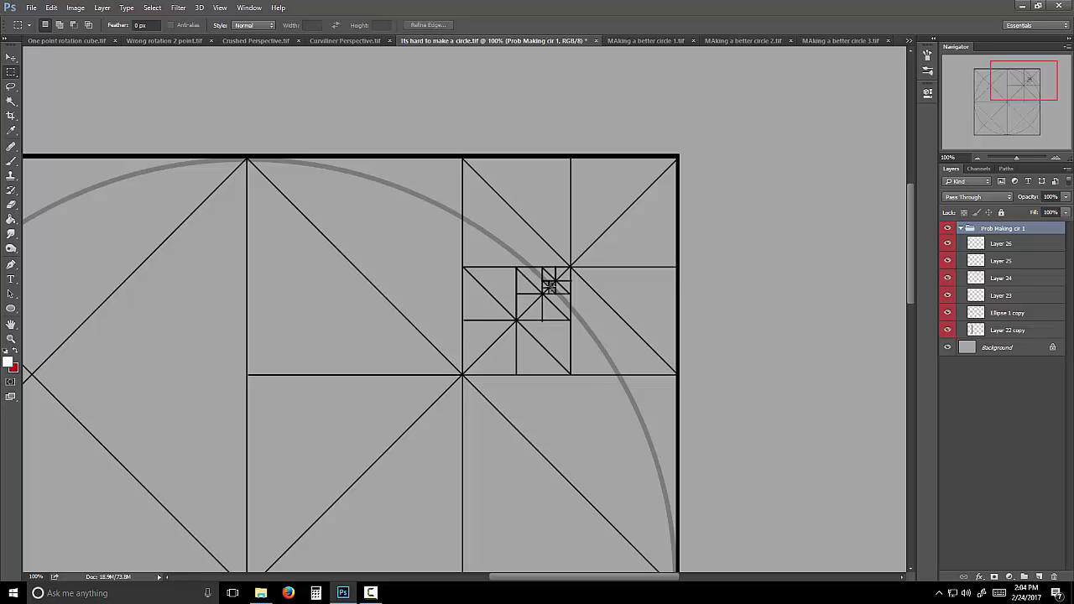
left_click(976, 157)
left_click(977, 158)
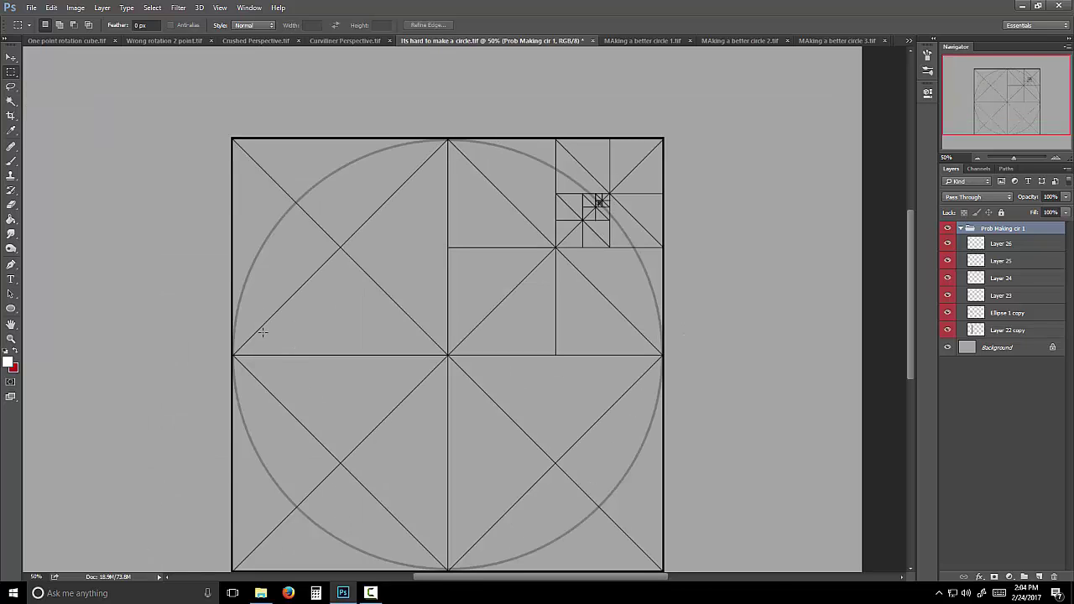
In MAking a better circle 1, show the diagonal X, both centre lines and the inner diamond
left_click(640, 40)
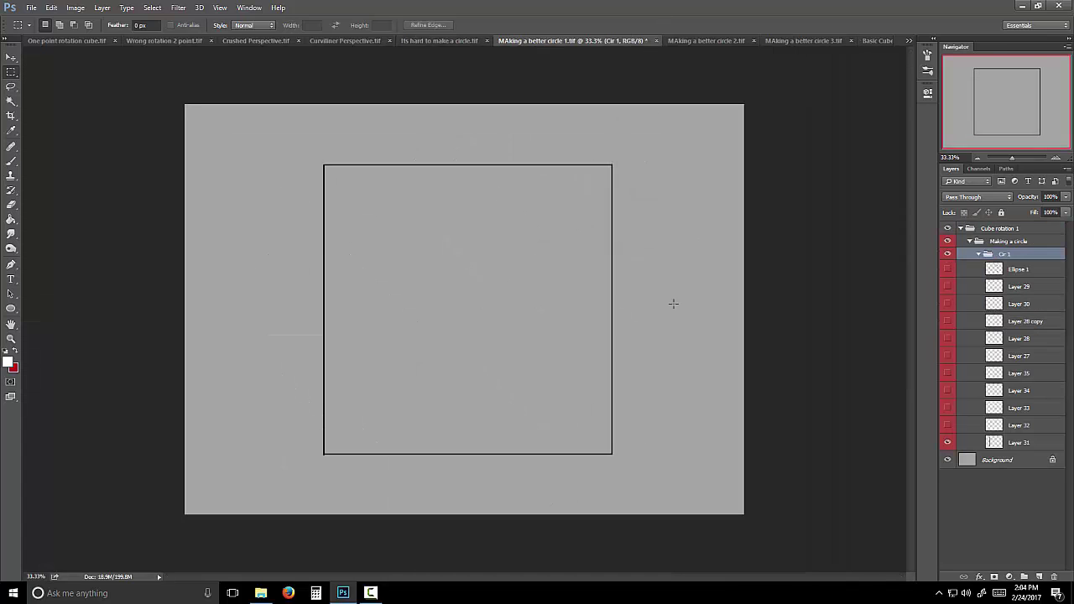
left_click(947, 425)
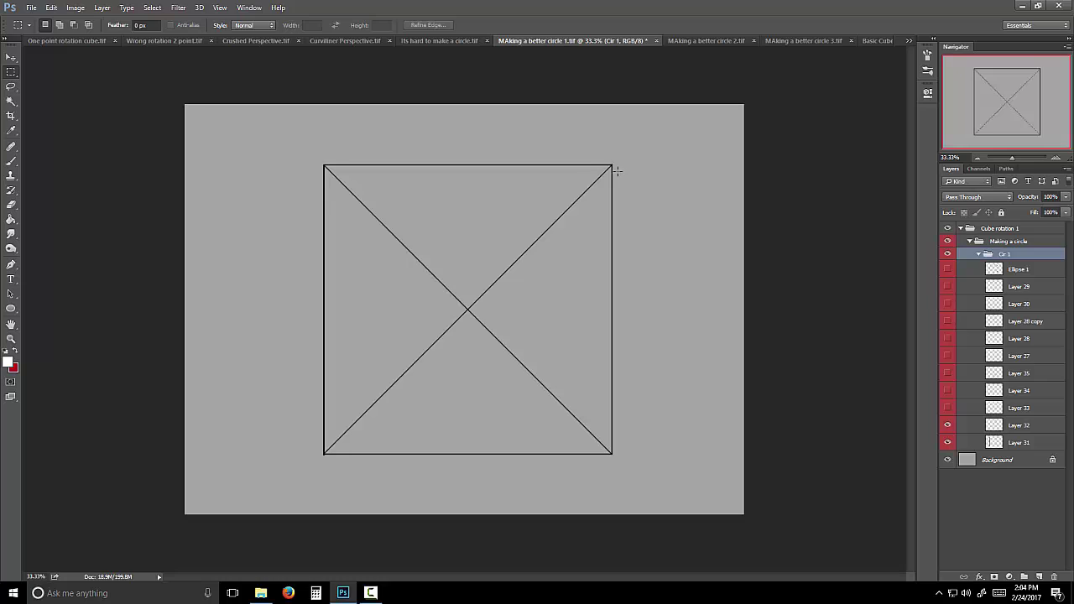
left_click(947, 408)
left_click(948, 391)
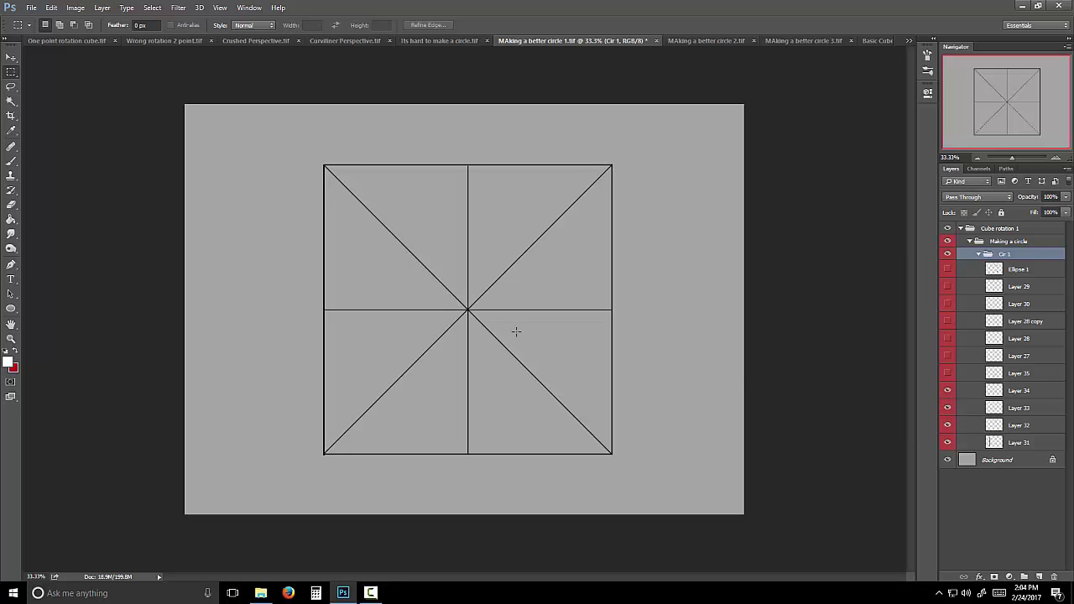
left_click(948, 373)
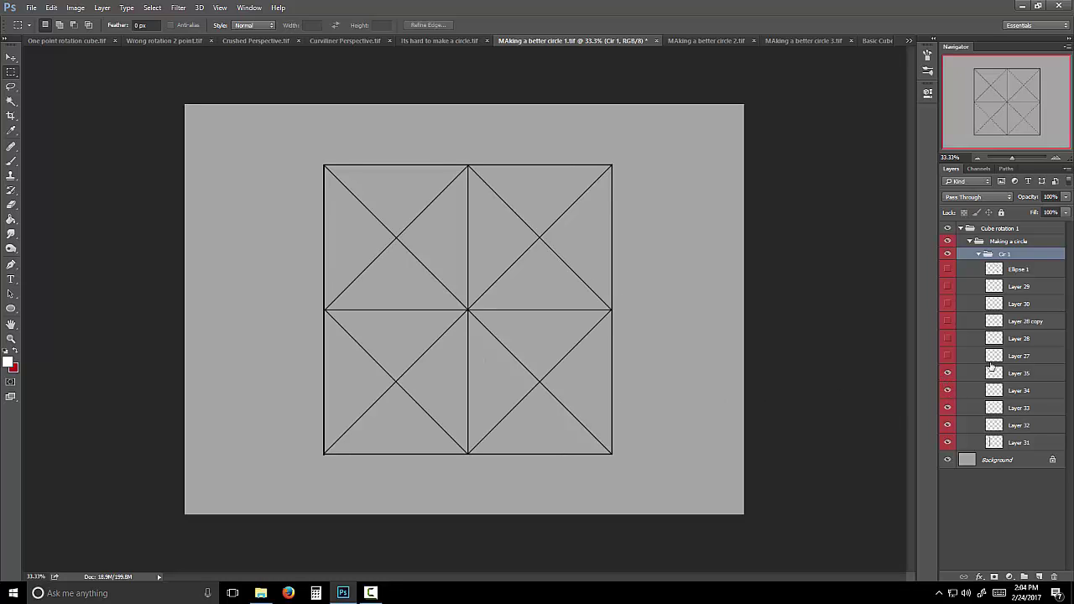
Add the fine subdivision grids and green diagonals, zooming to 50%
left_click(947, 355)
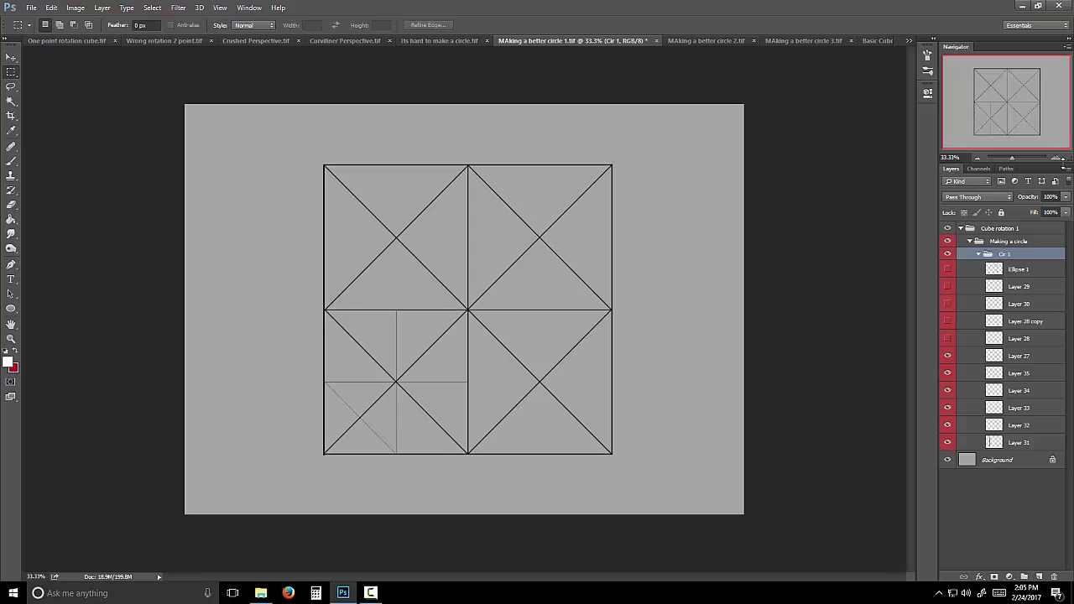
key("ctrl+plus")
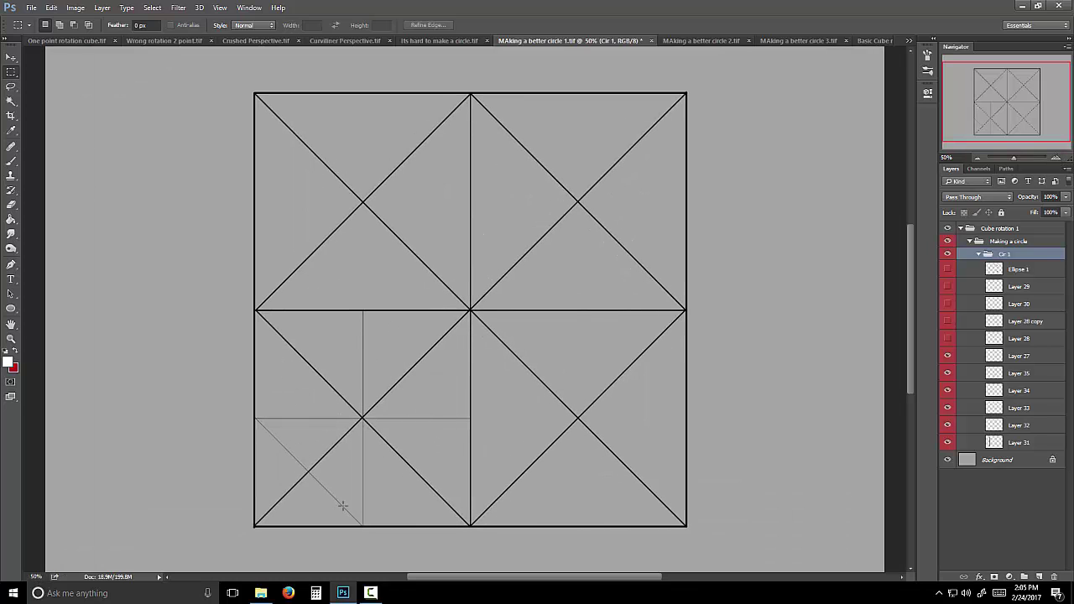
left_click(947, 338)
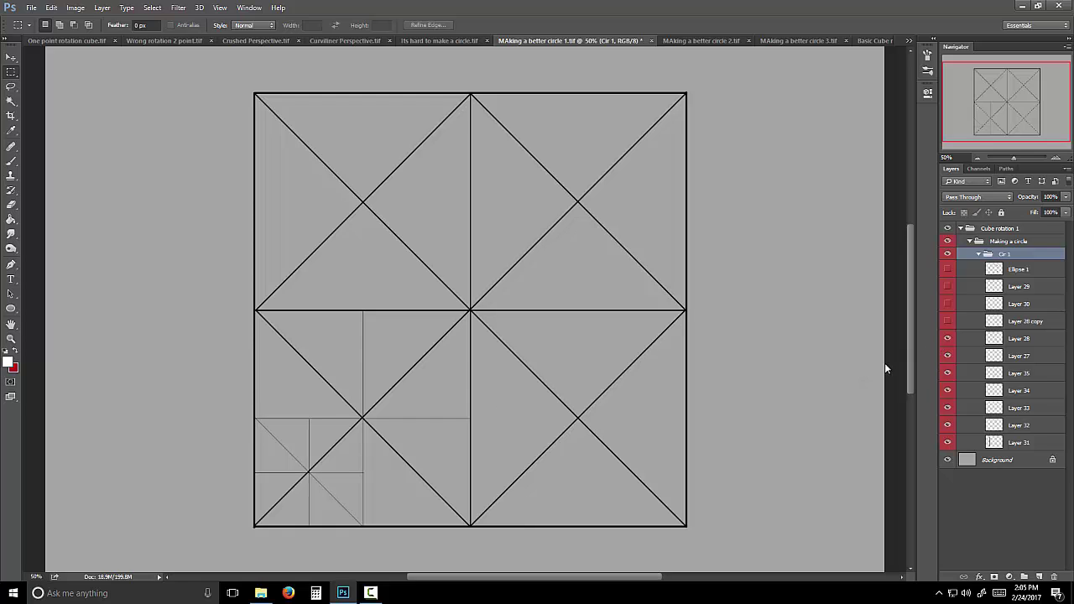
left_click(948, 321)
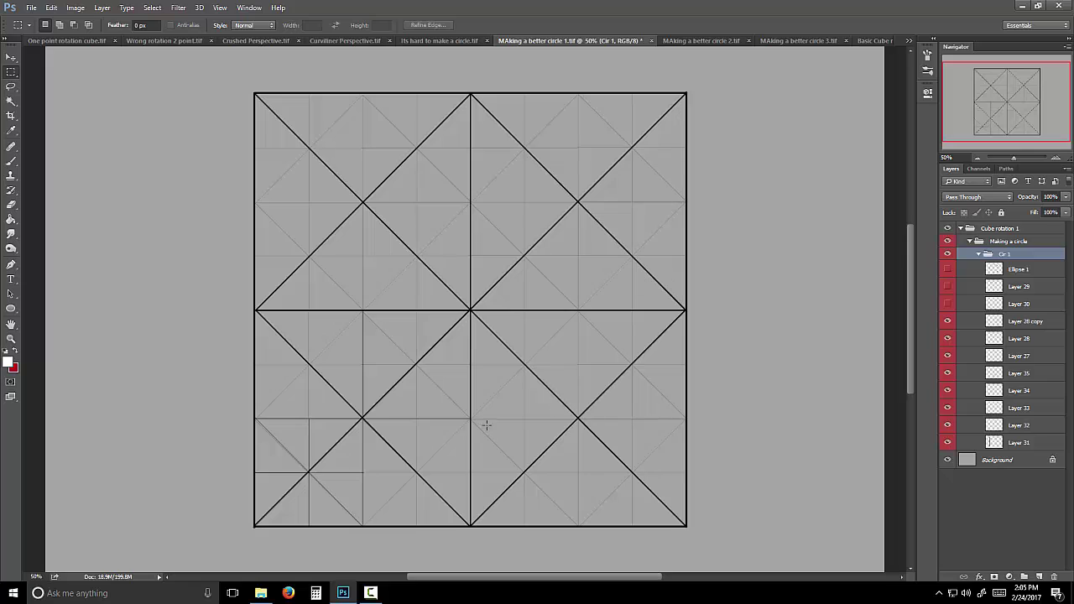
left_click(946, 303)
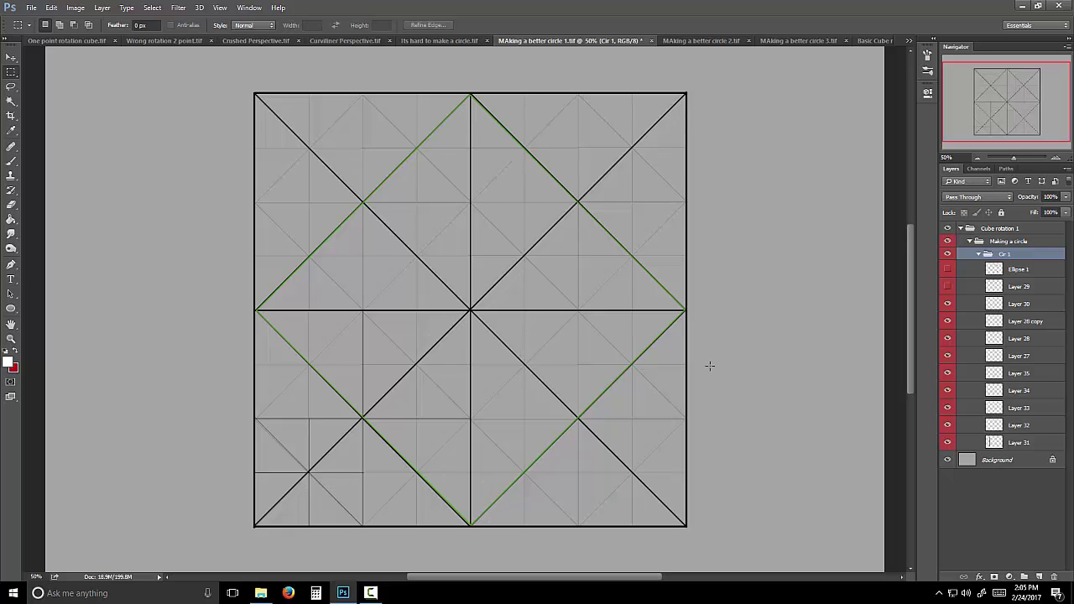
Toggle Layer 29's red octagon to compare, overlay Ellipse 1's grey circle, then open MAking a better circle 2
left_click(946, 287)
left_click(947, 287)
left_click(947, 286)
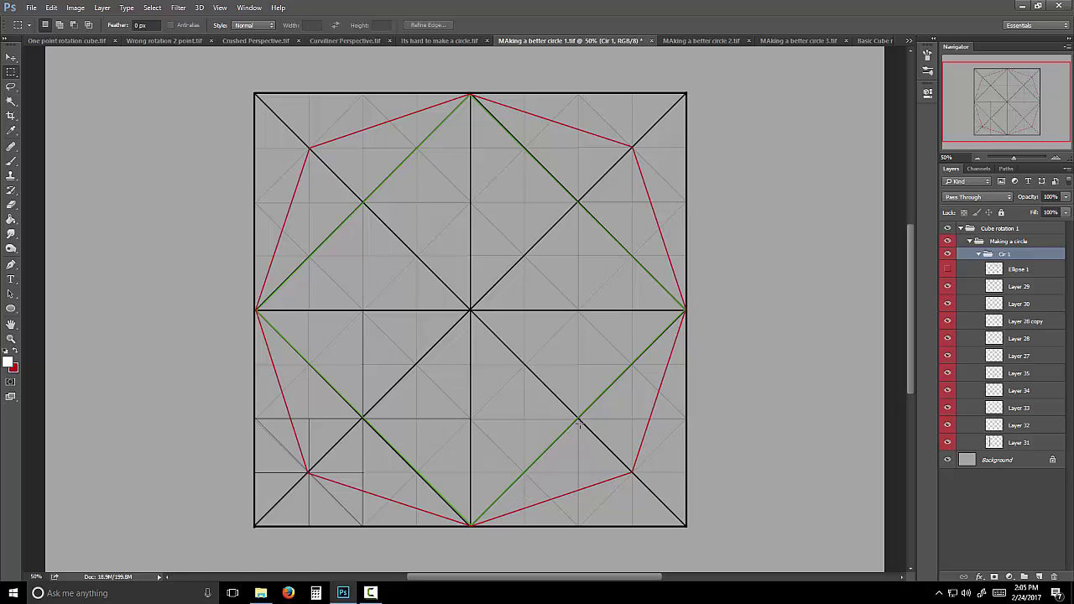
left_click(947, 286)
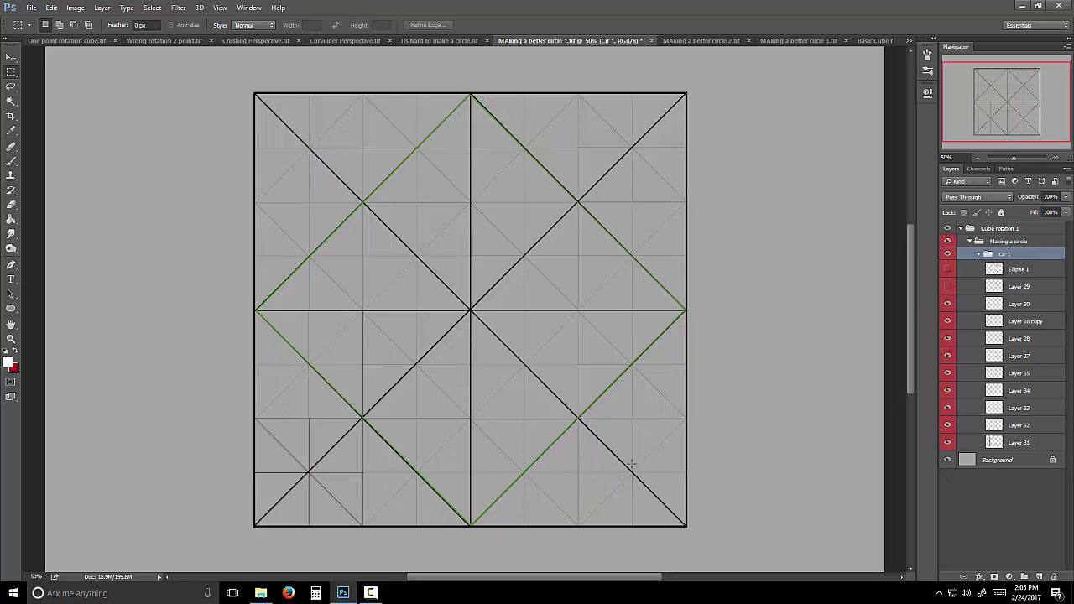
left_click(947, 289)
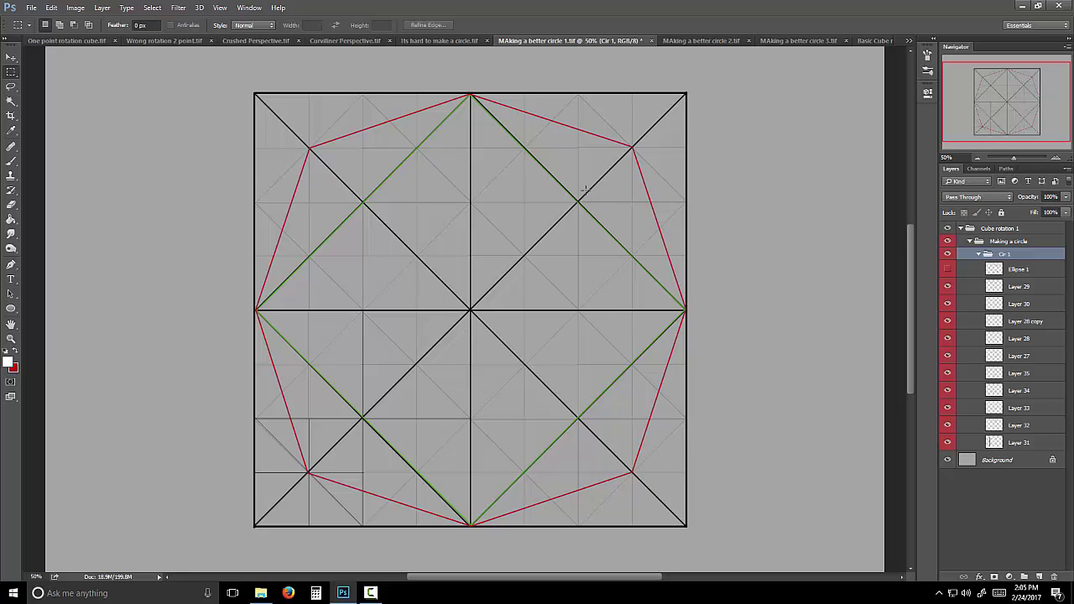
left_click(947, 268)
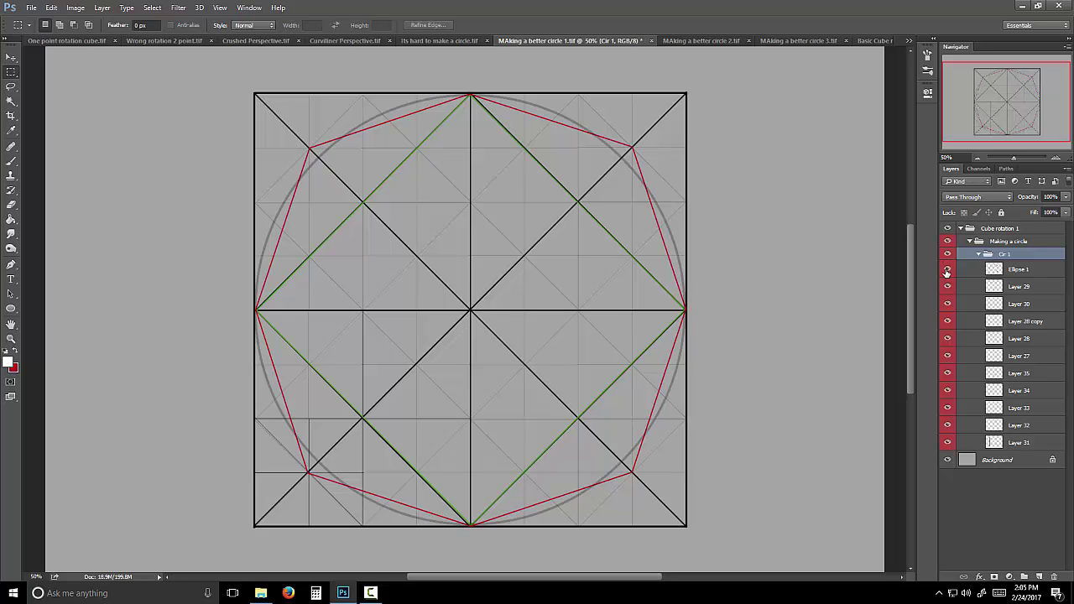
left_click(731, 39)
Show the black square, grey diagonal grid, orange and teal construction lines at 50% zoom
left_click(947, 425)
left_click(946, 408)
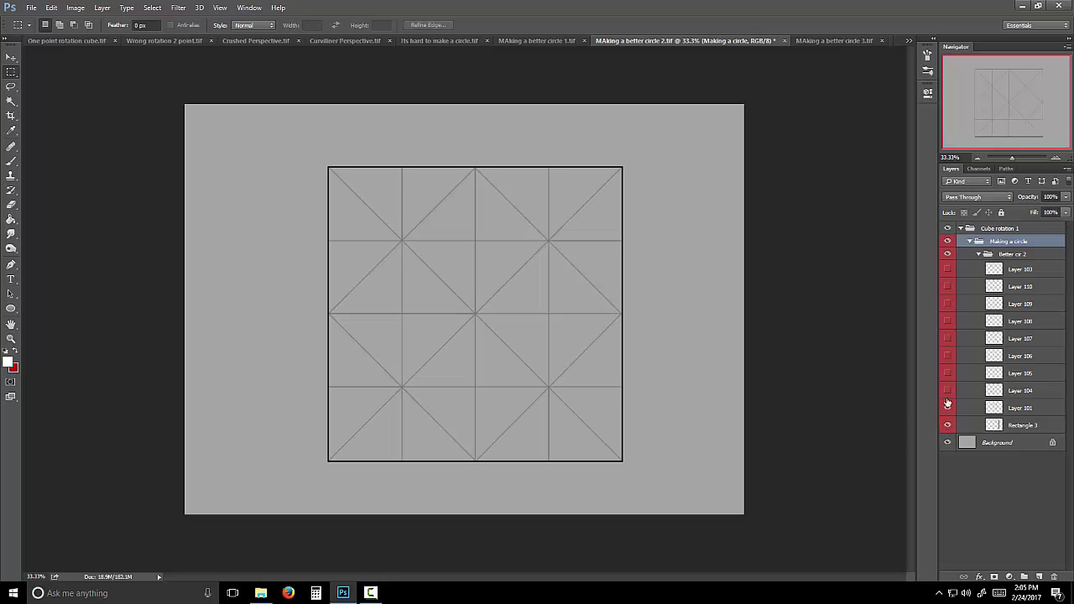
left_click(947, 391)
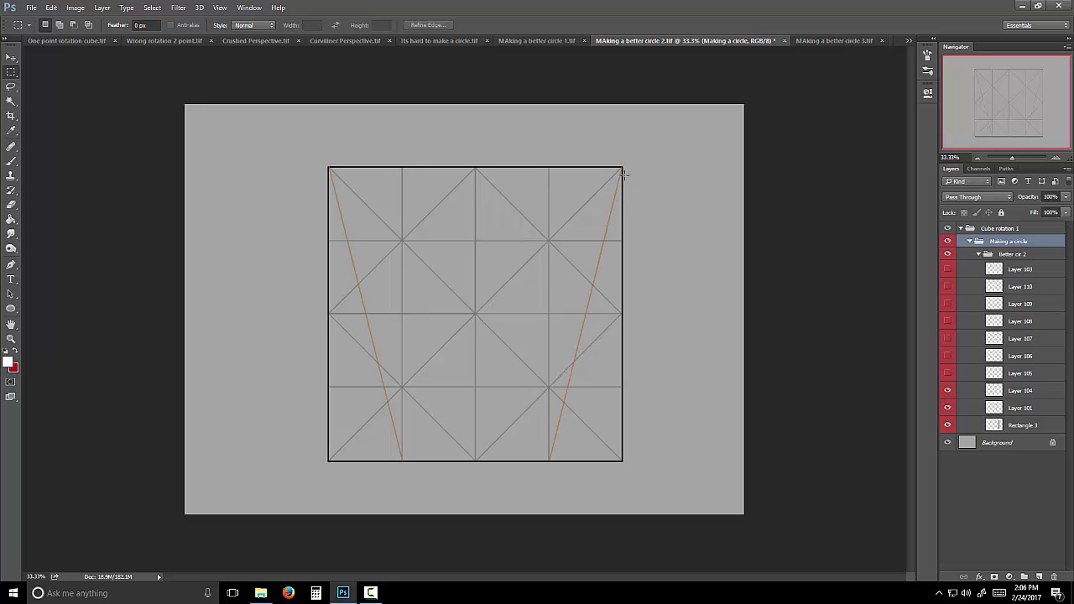
left_click(949, 356)
left_click(1055, 157)
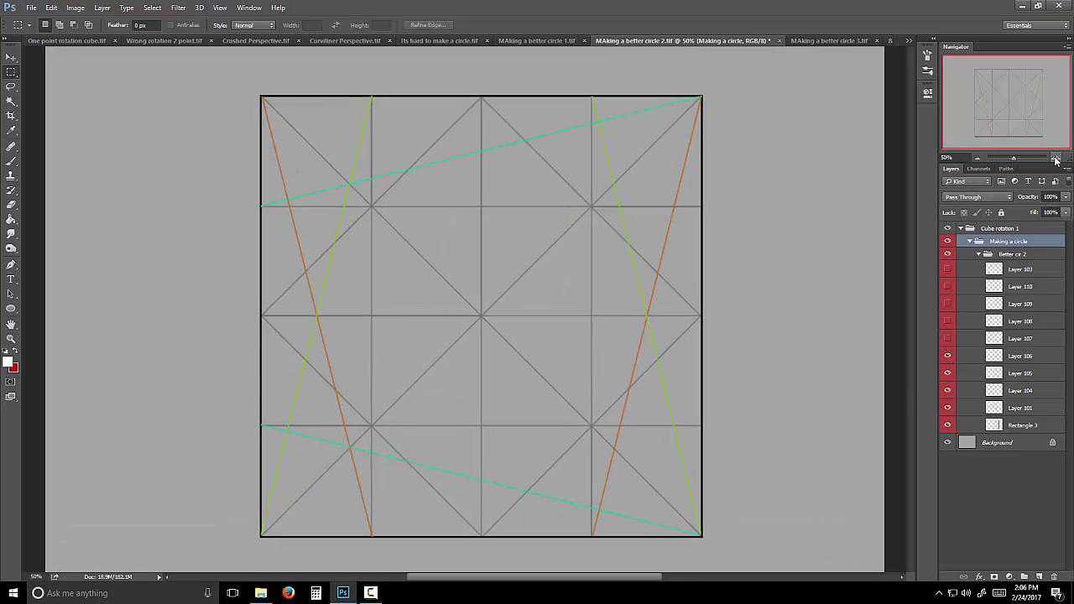
left_click(948, 356)
Add the blue guide lines and three magenta polygon segments
left_click(947, 339)
left_click(947, 321)
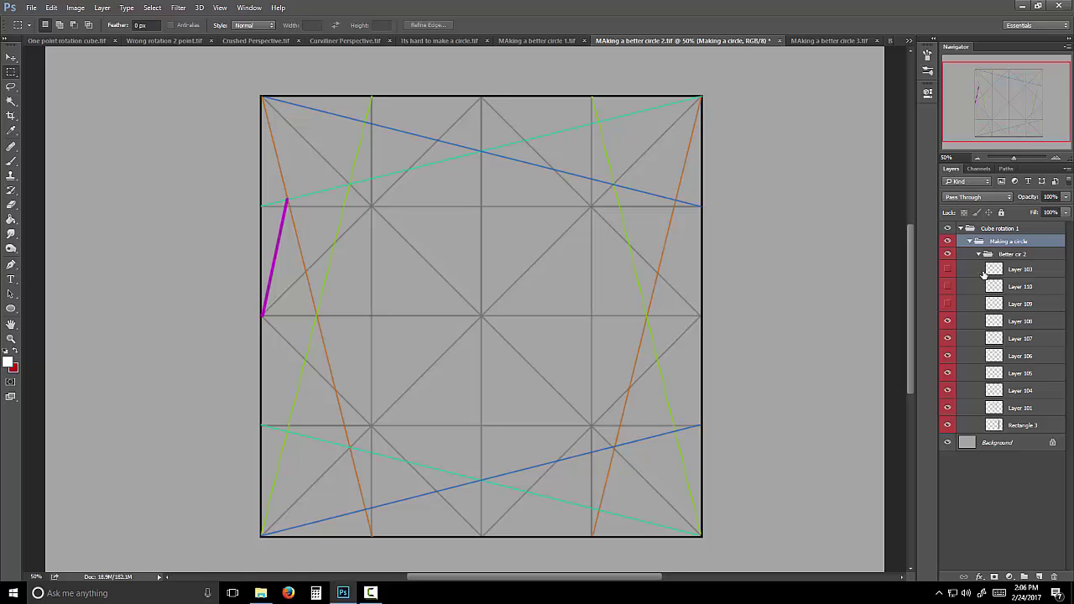
left_click(947, 304)
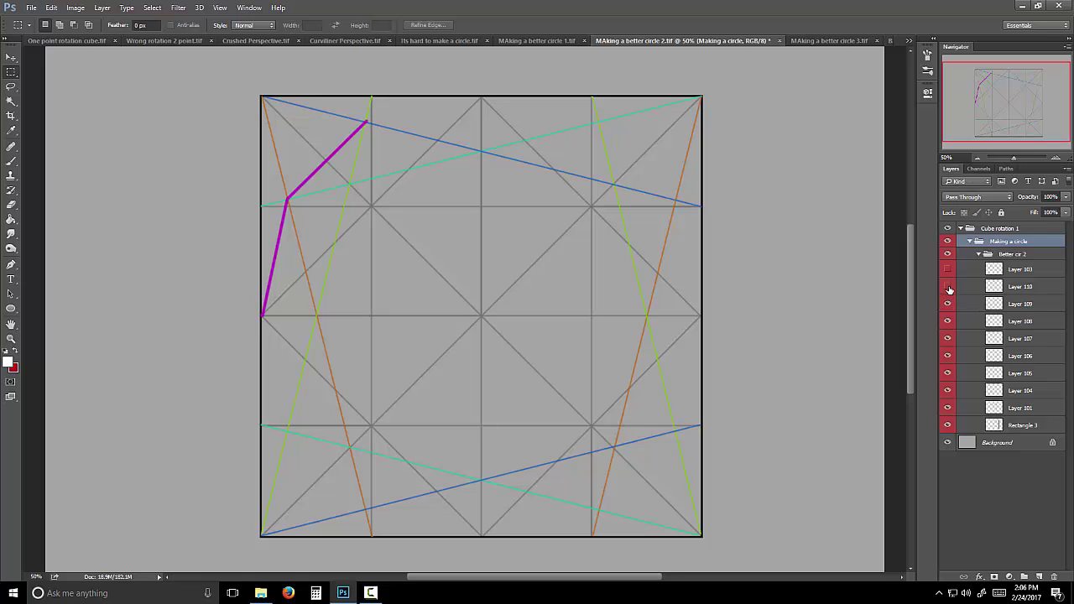
left_click(947, 286)
Hide the grey circle in document 1, then show document 2's dark blue polygon lines
left_click(508, 41)
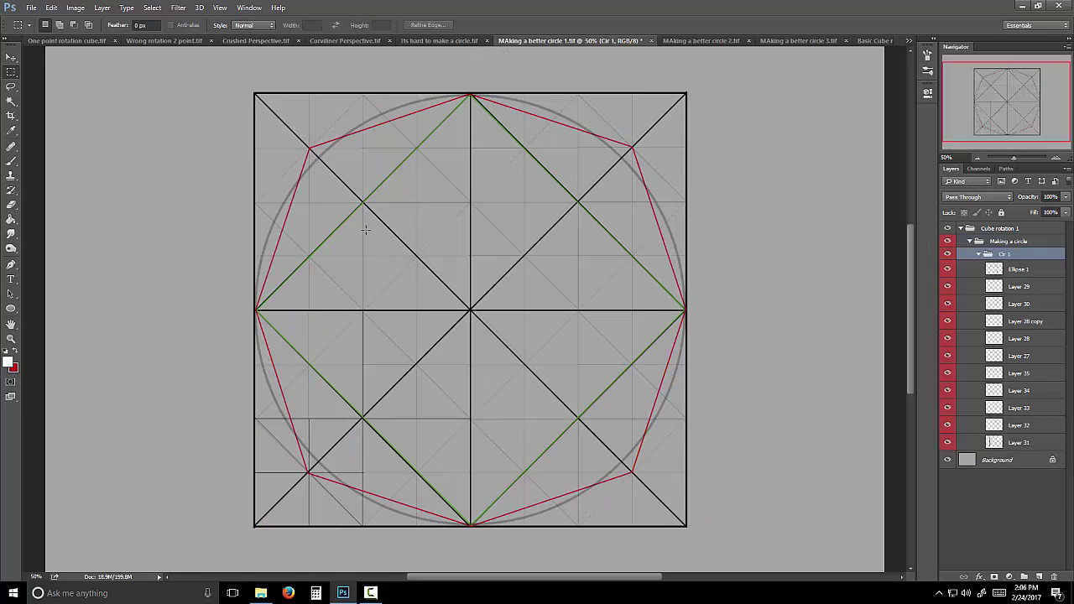
left_click(947, 268)
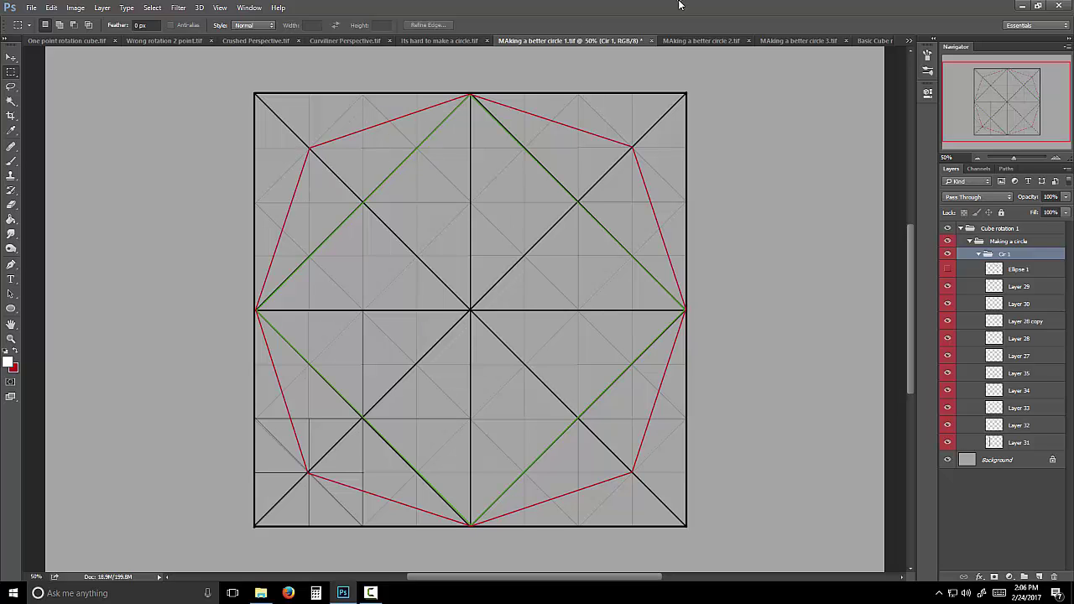
left_click(704, 41)
left_click(947, 269)
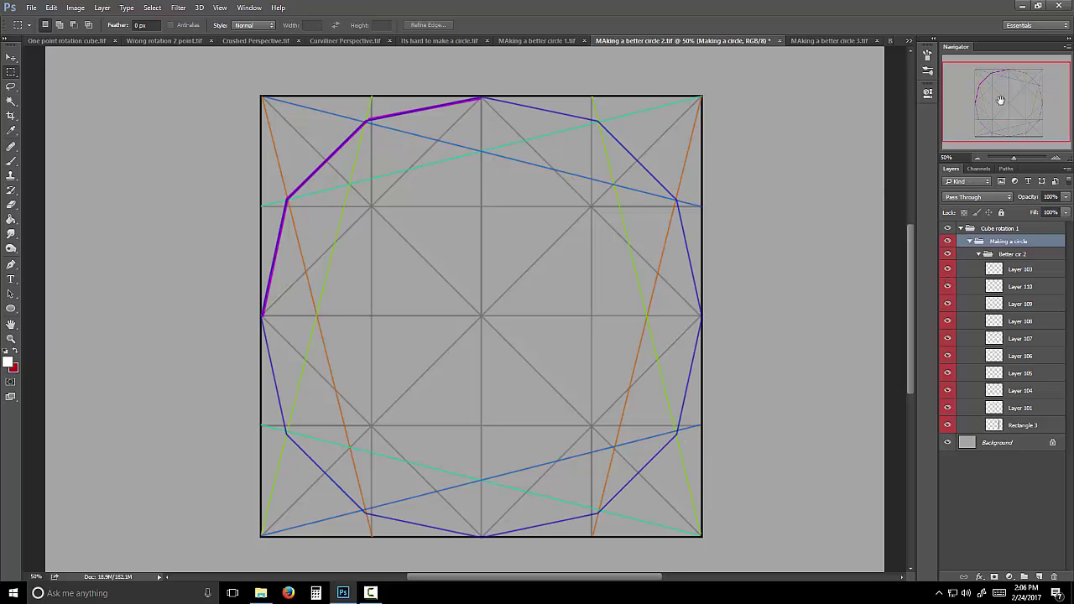
Open MAking a better circle 3 at 50% and show Layer 88's diagonals
left_click(821, 40)
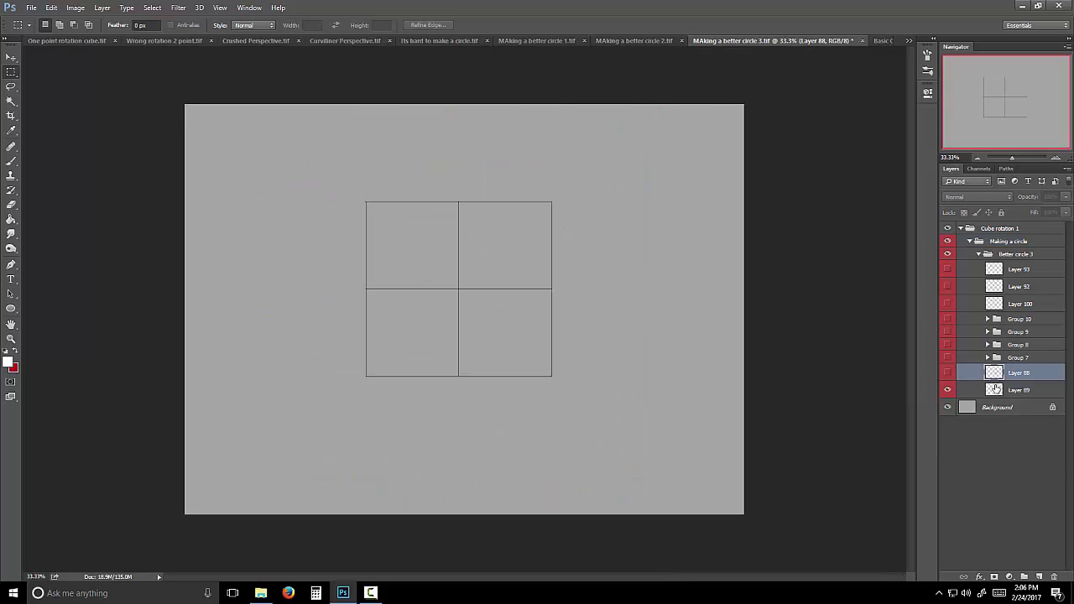
left_click(1056, 158)
left_click(947, 373)
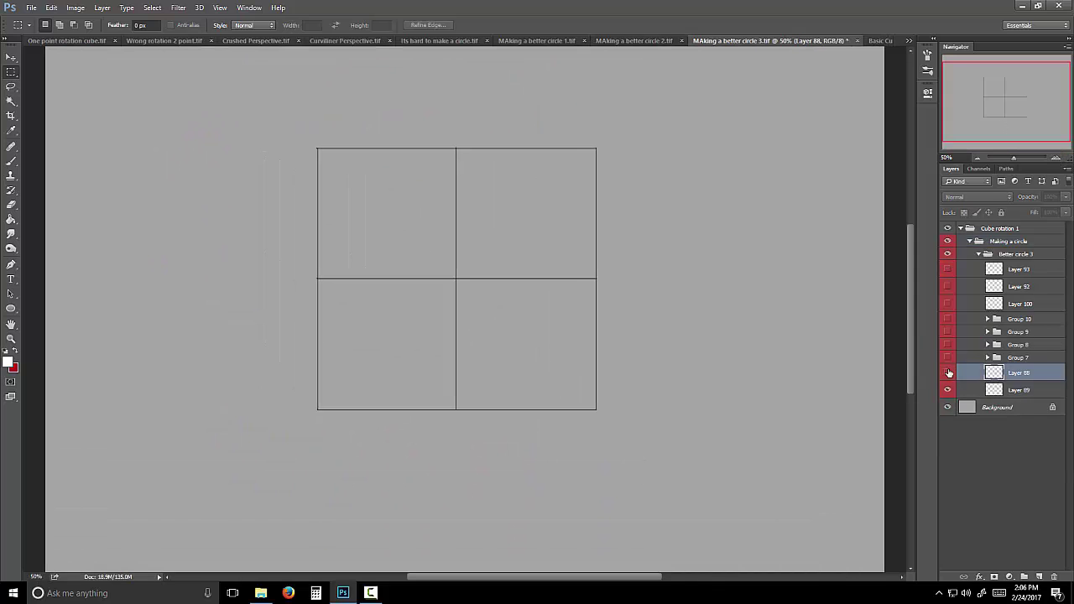
left_click(947, 373)
left_click(947, 373)
left_click(948, 373)
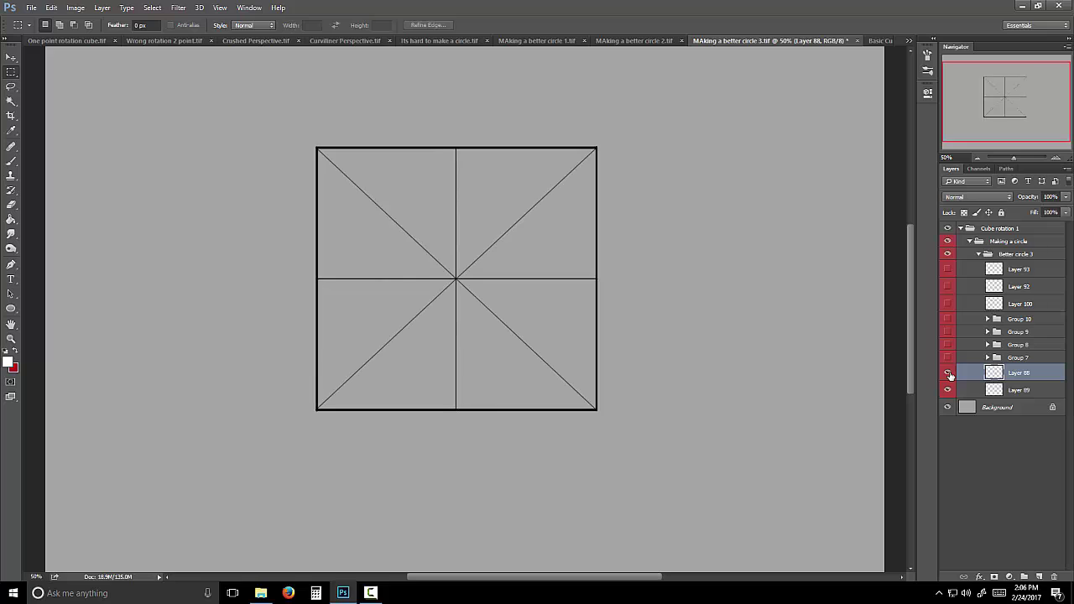